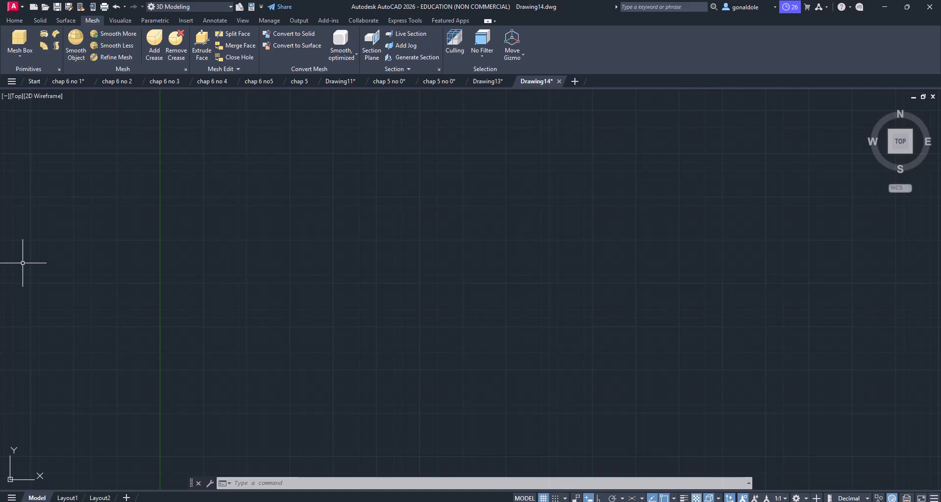
pyautogui.scroll(2, 1, 229)
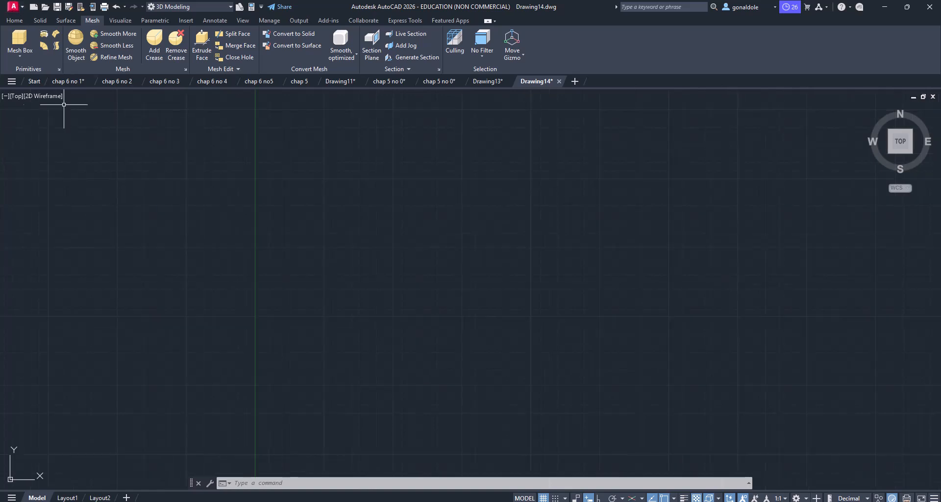
pyautogui.click(41, 20)
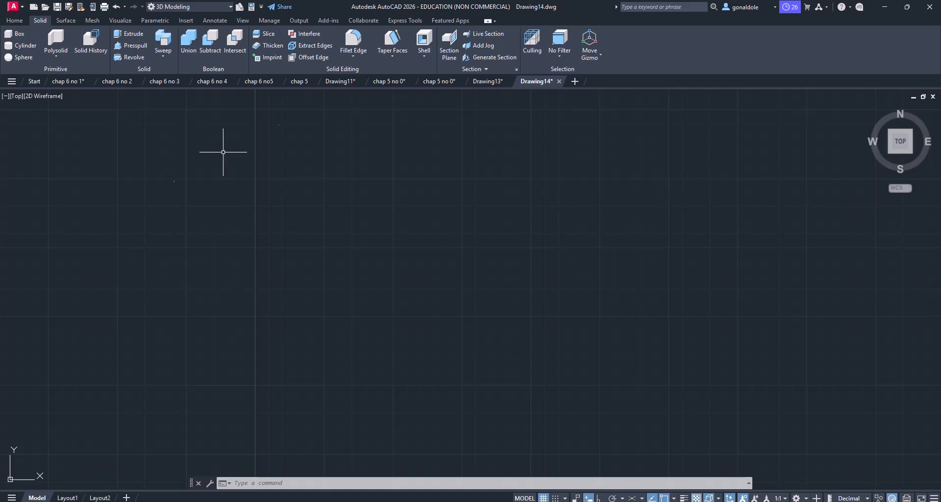
pyautogui.click(54, 56)
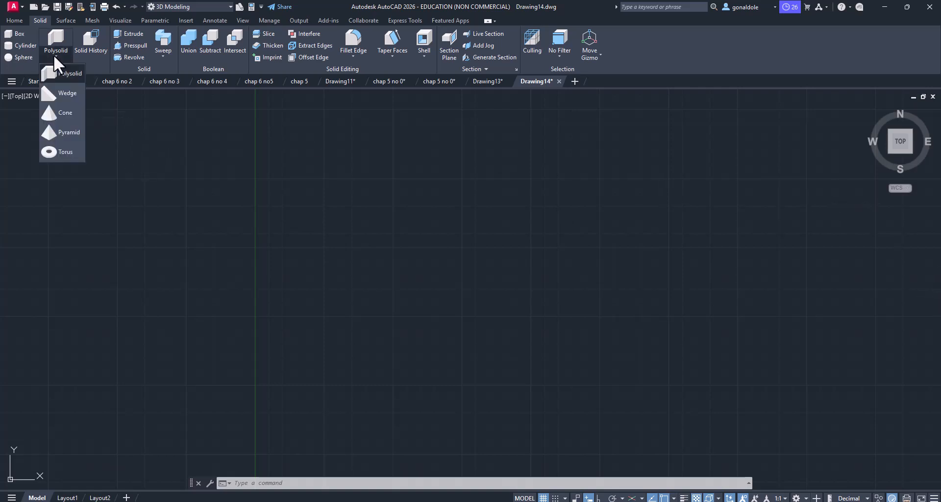
pyautogui.click(54, 55)
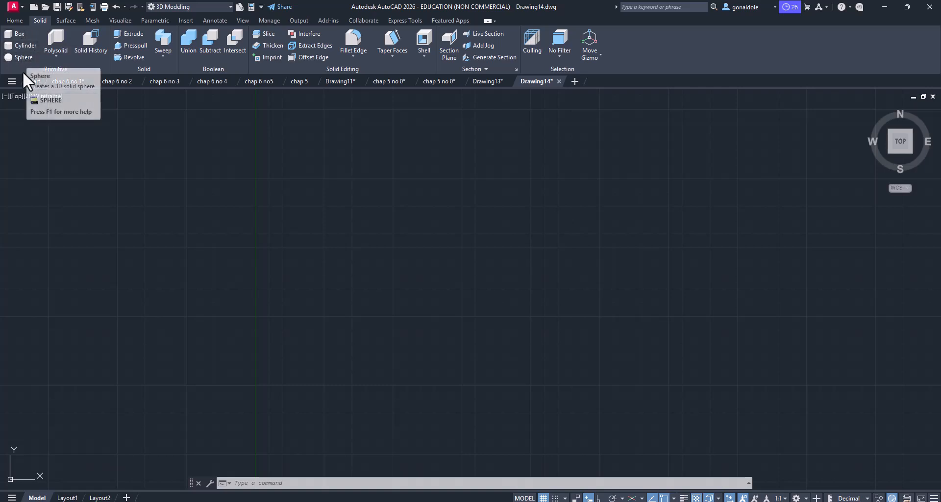
pyautogui.click(54, 58)
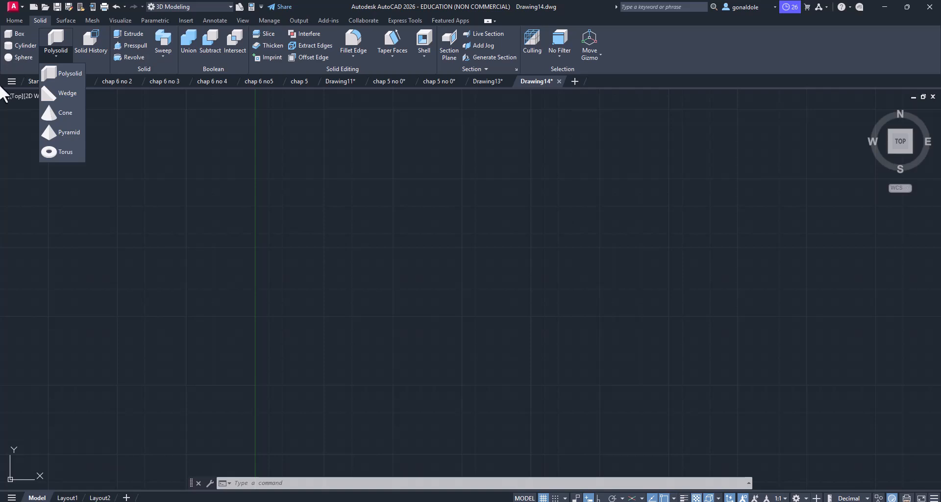
# Step: Create a thin solid box about 1732 long, 62 wide and 1.5 high in the top view
pyautogui.click(11, 33)
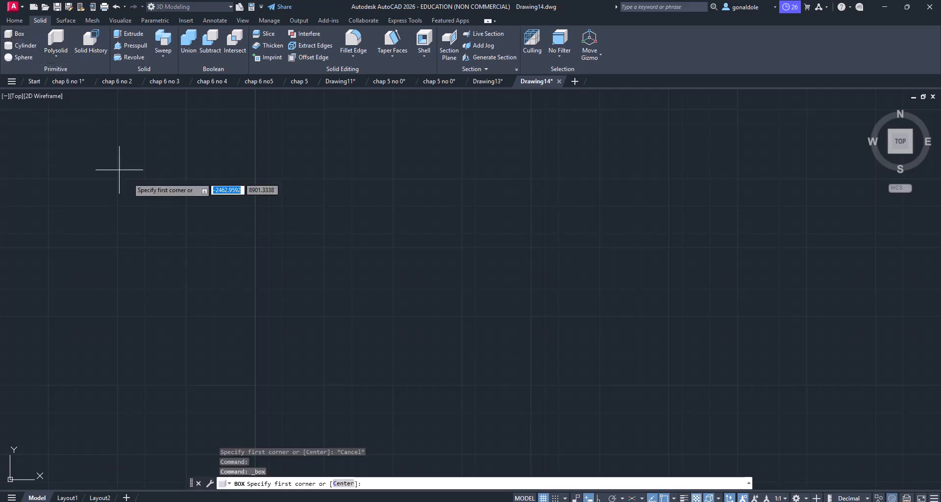
pyautogui.click(206, 237)
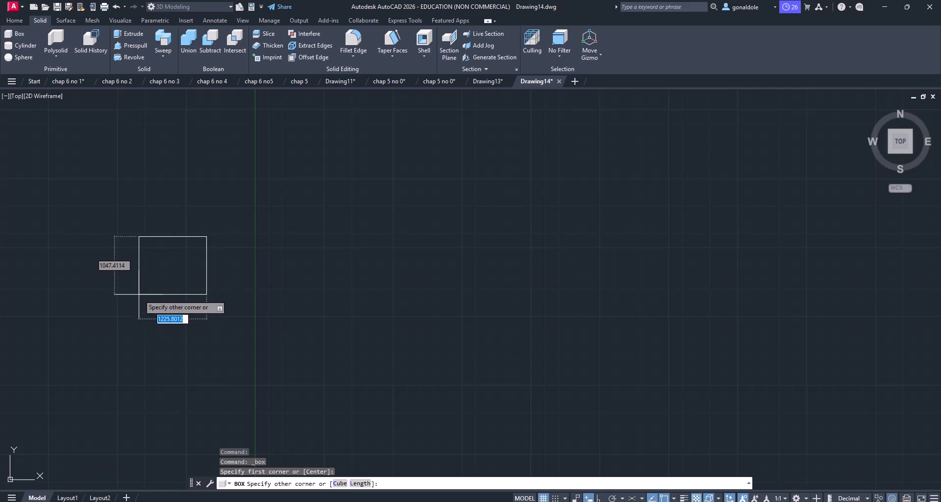
pyautogui.press('Return')
pyautogui.click(111, 240)
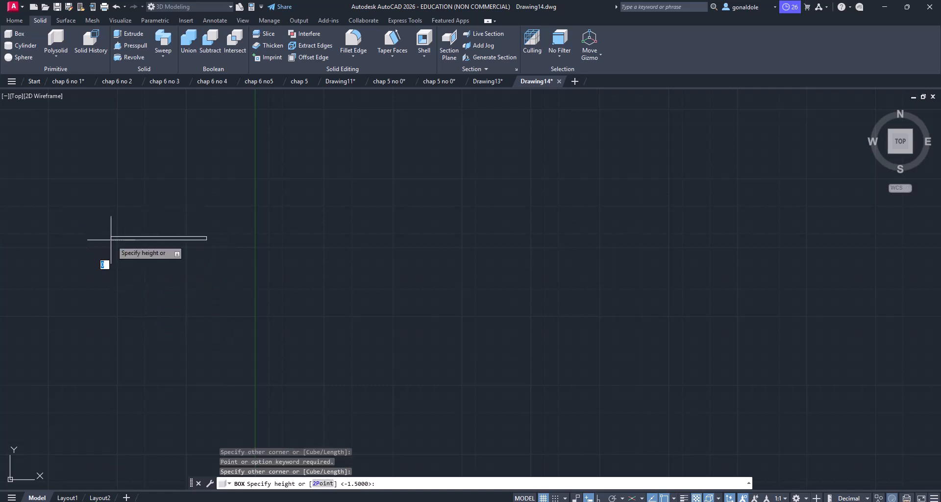
pyautogui.click(170, 209)
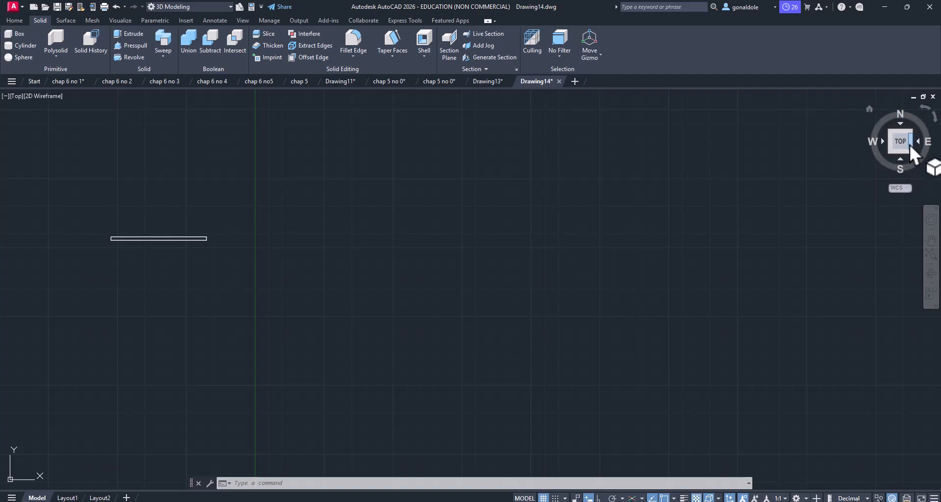
# Step: Switch to the home 3D view and erase the thin box
pyautogui.click(868, 107)
pyautogui.scroll(-4, 629, 238)
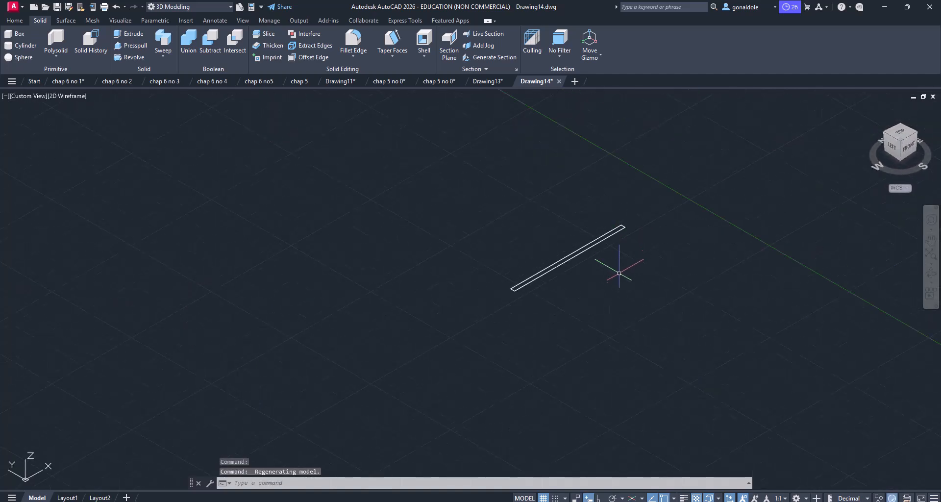
pyautogui.click(642, 309)
pyautogui.click(529, 211)
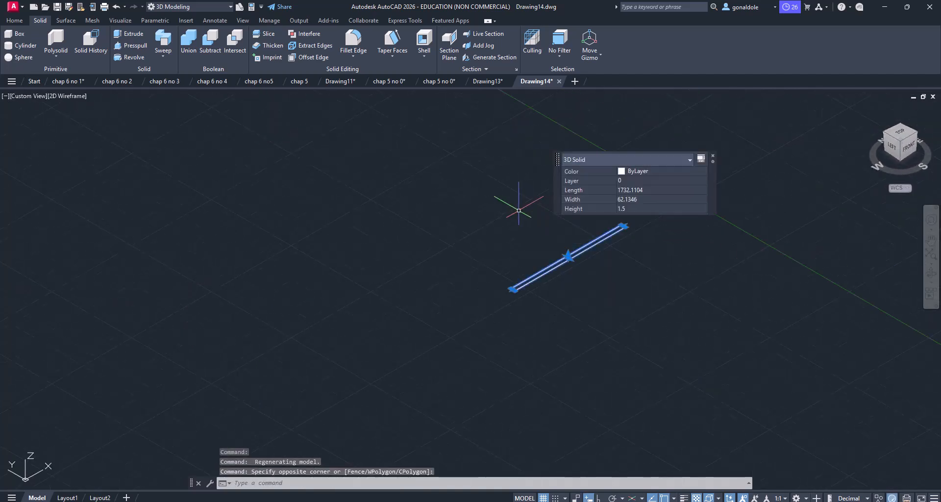
pyautogui.press('Delete')
# Step: Set the viewport's visual style to Conceptual
pyautogui.click(69, 101)
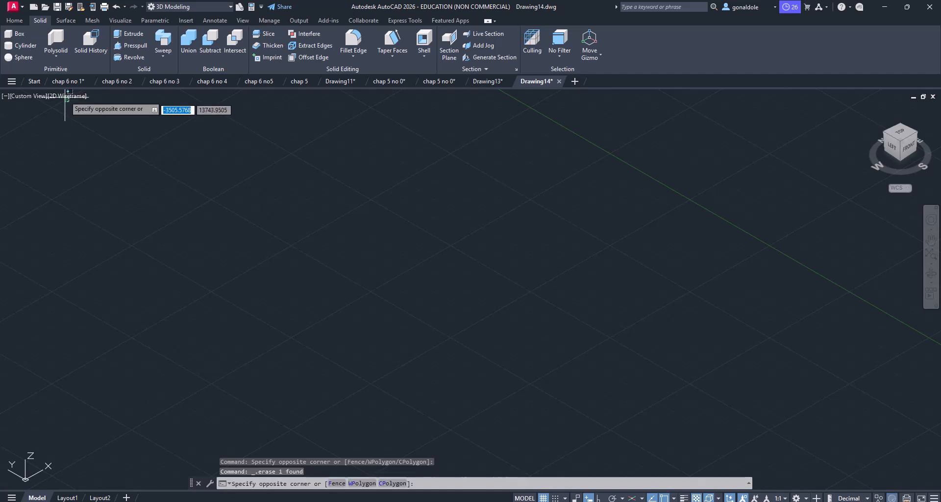
pyautogui.click(60, 93)
pyautogui.click(93, 132)
# Step: Create an elongated solid box with a height of about 532 in the empty 3D view
pyautogui.click(20, 33)
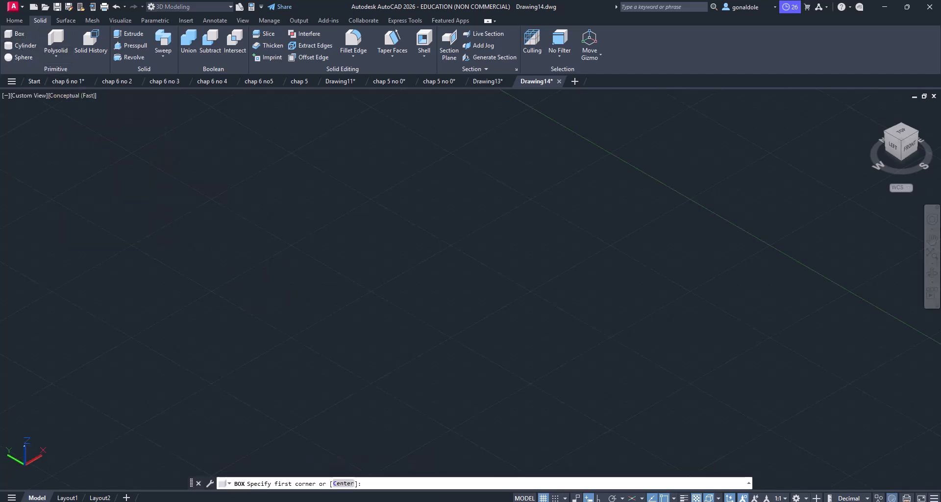
pyautogui.click(184, 270)
pyautogui.click(284, 239)
pyautogui.click(212, 184)
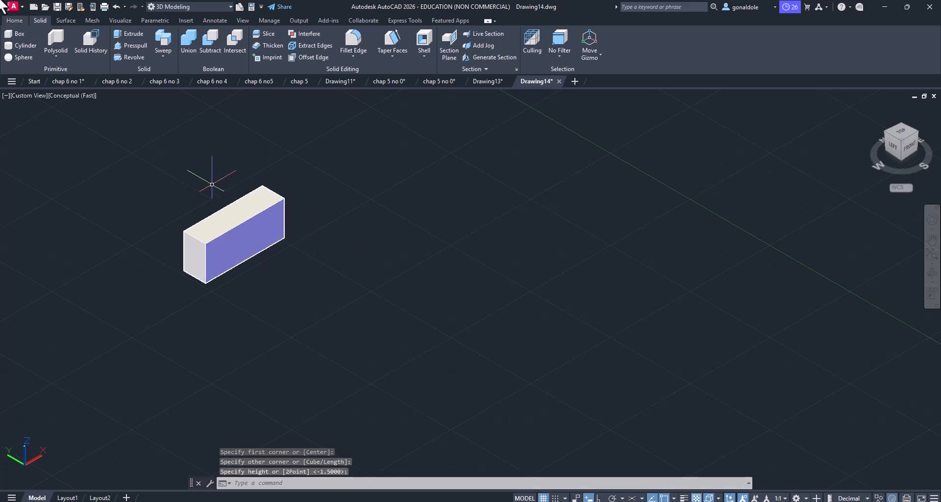
# Step: Create a small solid cylinder with a height of about 957 beside the box
pyautogui.click(16, 45)
pyautogui.click(362, 323)
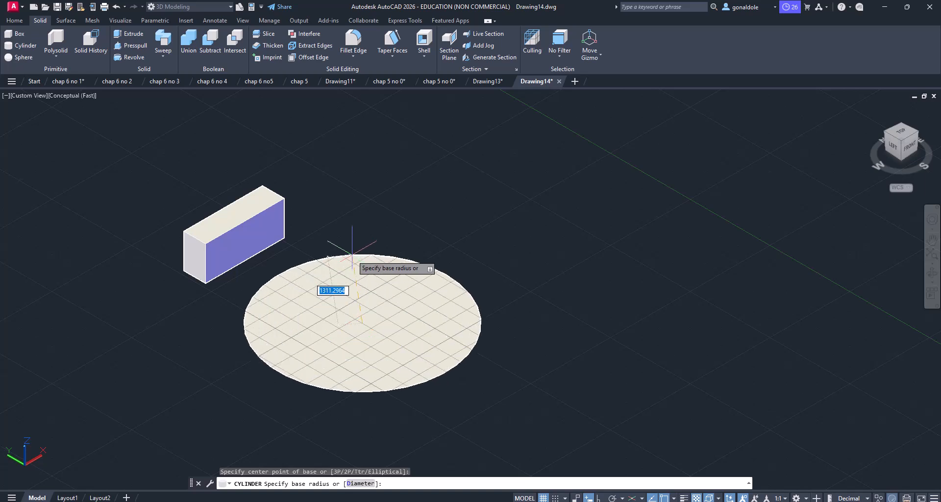
pyautogui.click(340, 316)
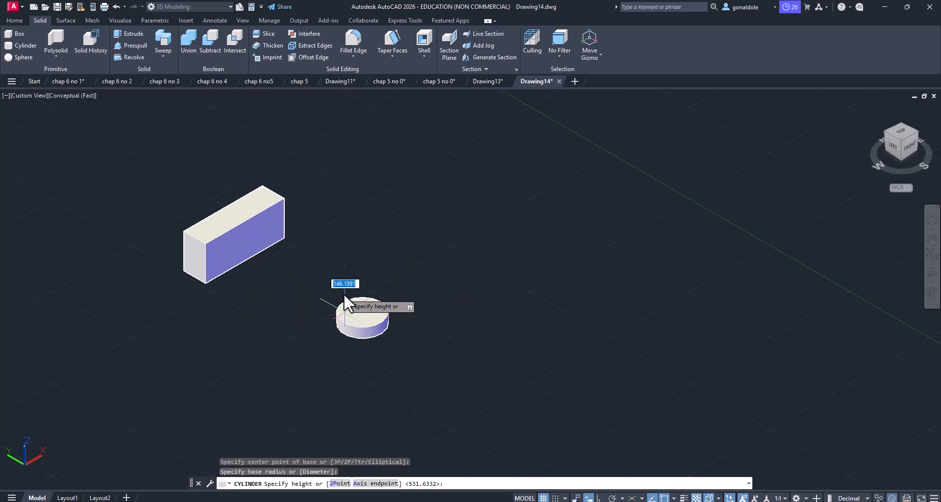
pyautogui.click(344, 253)
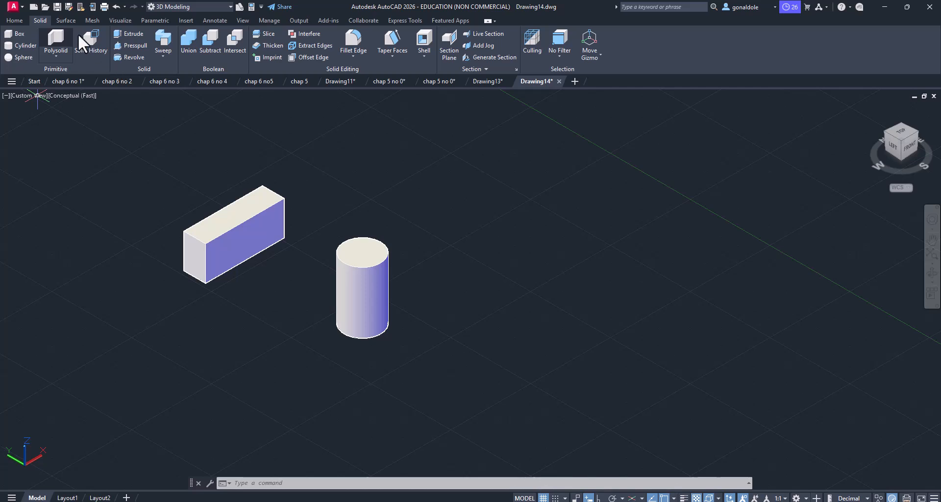
# Step: Draw a rectangle on the ground plane beside the cylinder, on the side away from the box
pyautogui.click(13, 19)
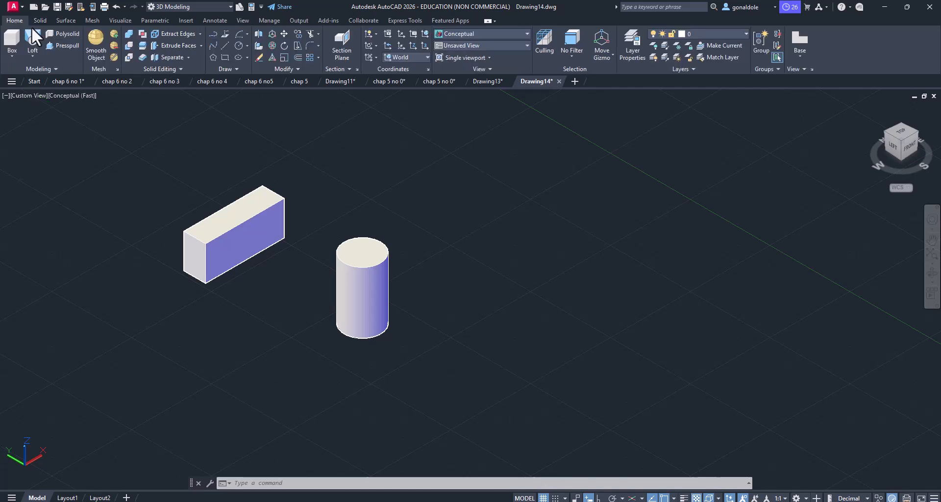
pyautogui.click(224, 57)
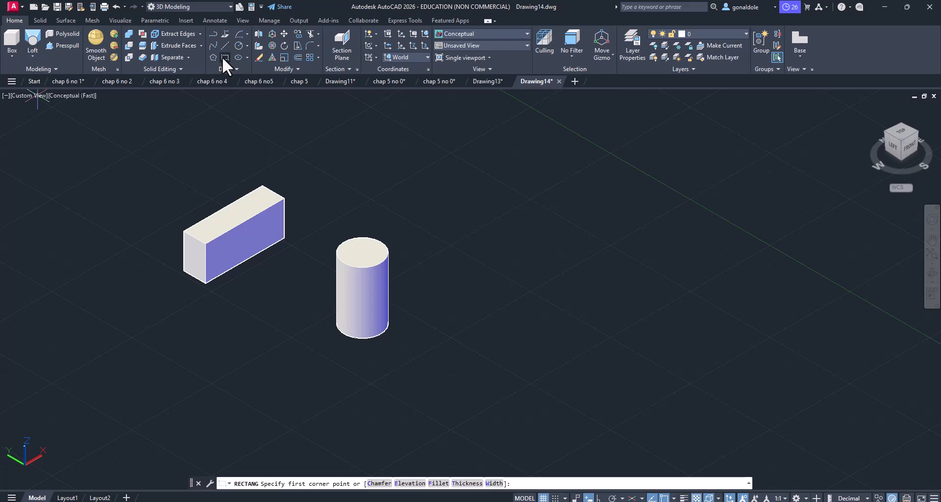
pyautogui.click(567, 339)
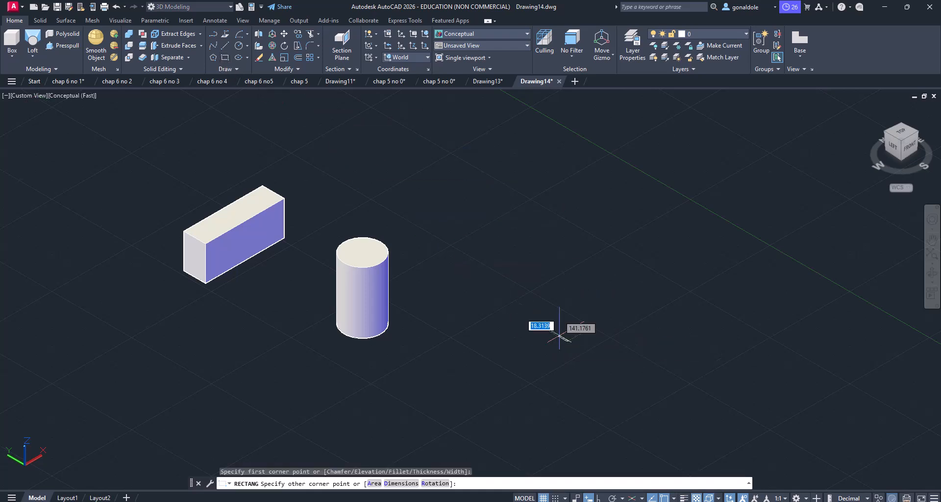
pyautogui.click(552, 266)
# Step: Extrude the rectangle into a solid block about 1259 high
pyautogui.click(608, 346)
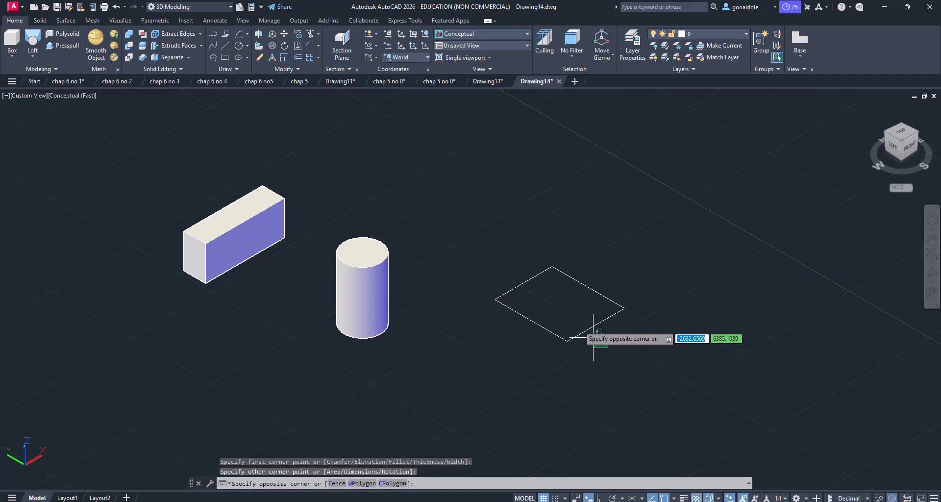
pyautogui.click(570, 319)
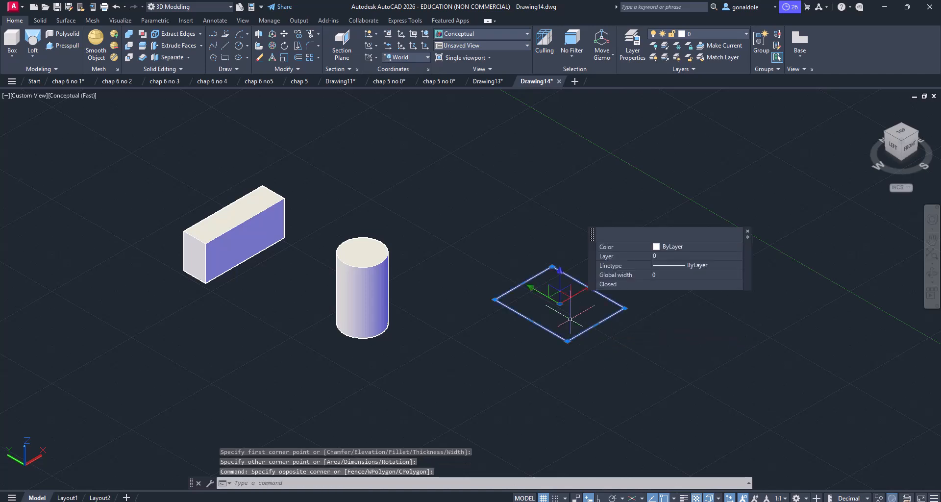
pyautogui.click(31, 58)
pyautogui.click(40, 73)
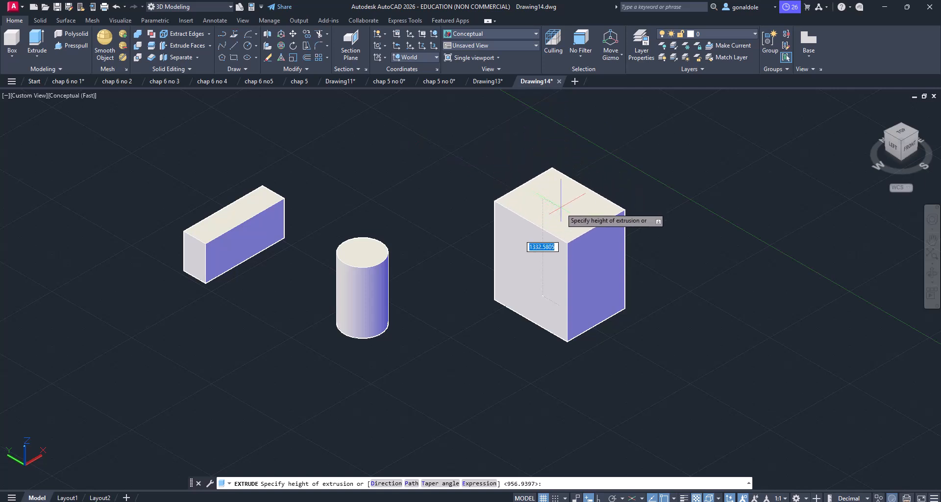
pyautogui.click(561, 207)
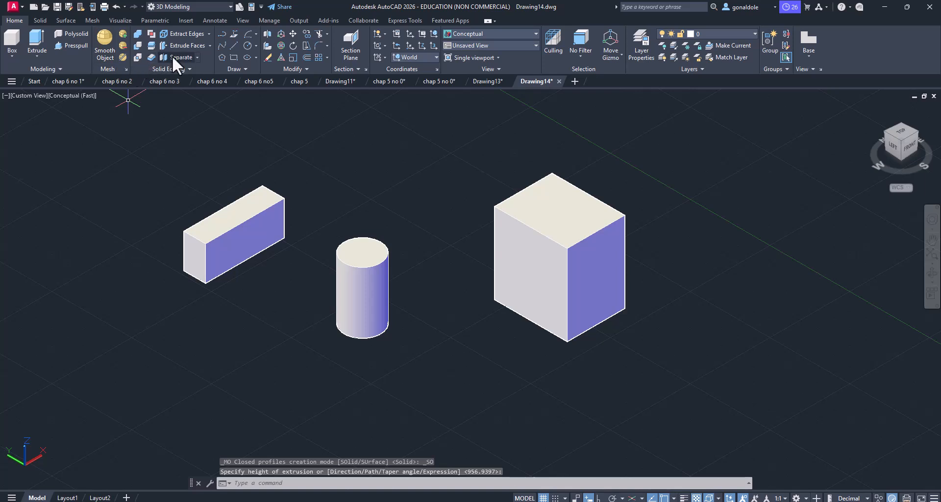
# Step: Draw a circle with a radius of about 754 on the ground plane behind the small cylinder
pyautogui.click(248, 44)
pyautogui.click(376, 177)
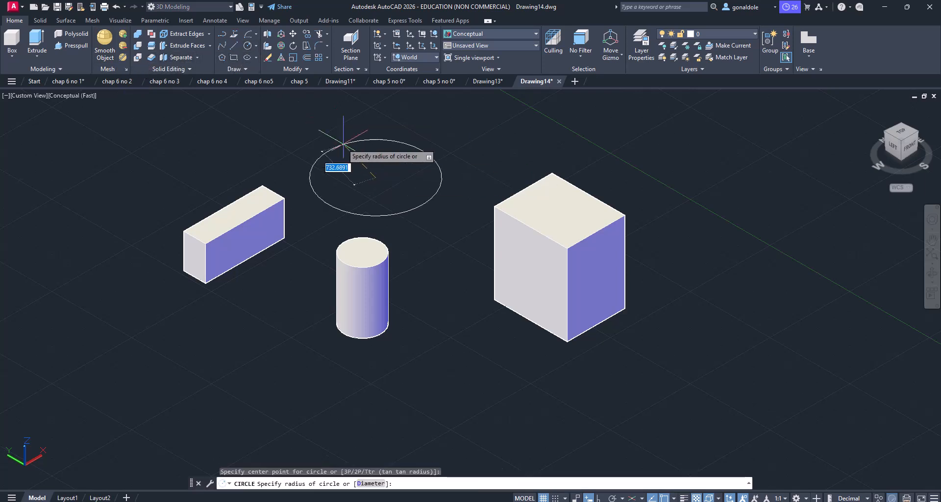
pyautogui.click(342, 145)
# Step: Extrude the circle upward into a large solid cylinder
pyautogui.click(342, 145)
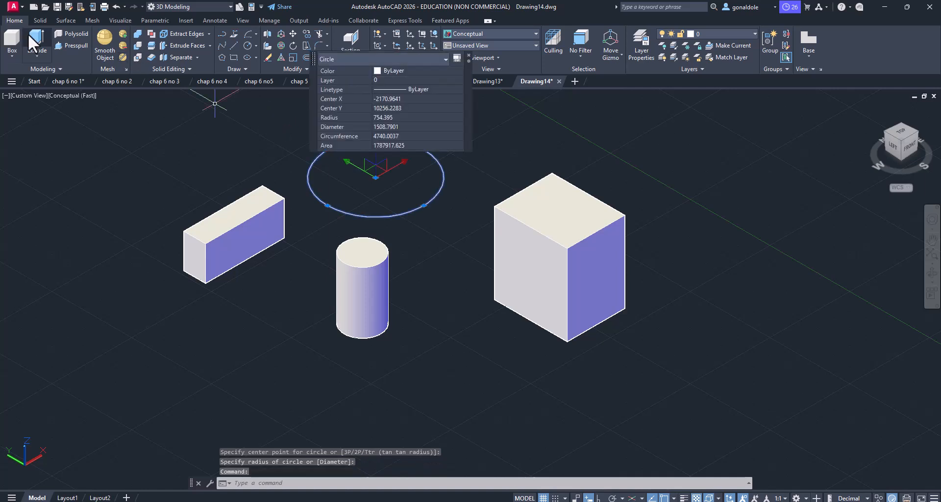
pyautogui.click(40, 40)
pyautogui.moveTo(245, 165); pyautogui.dragTo(251, 222, button='middle')
pyautogui.click(220, 142)
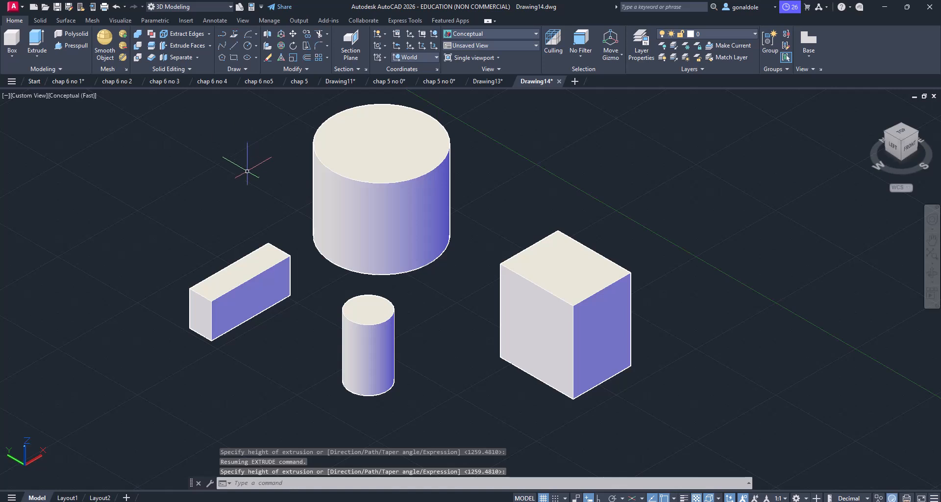
pyautogui.scroll(-5, 142, 156)
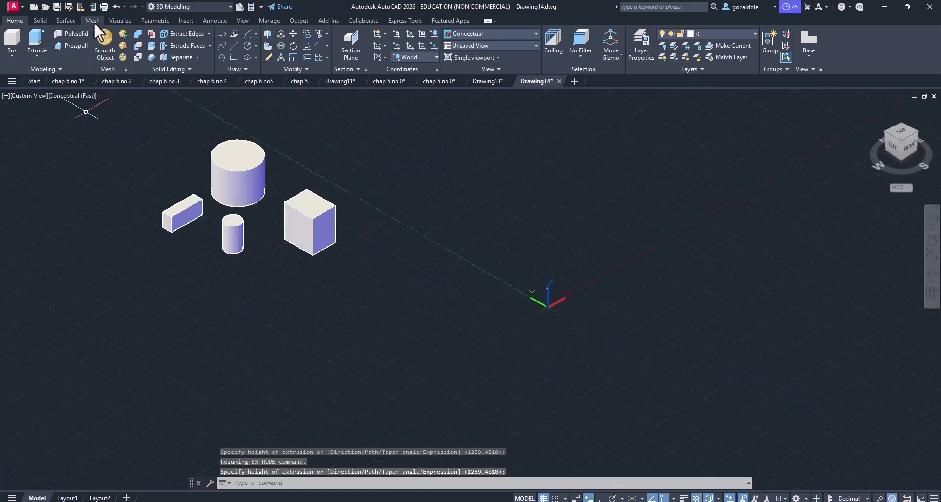
pyautogui.click(37, 55)
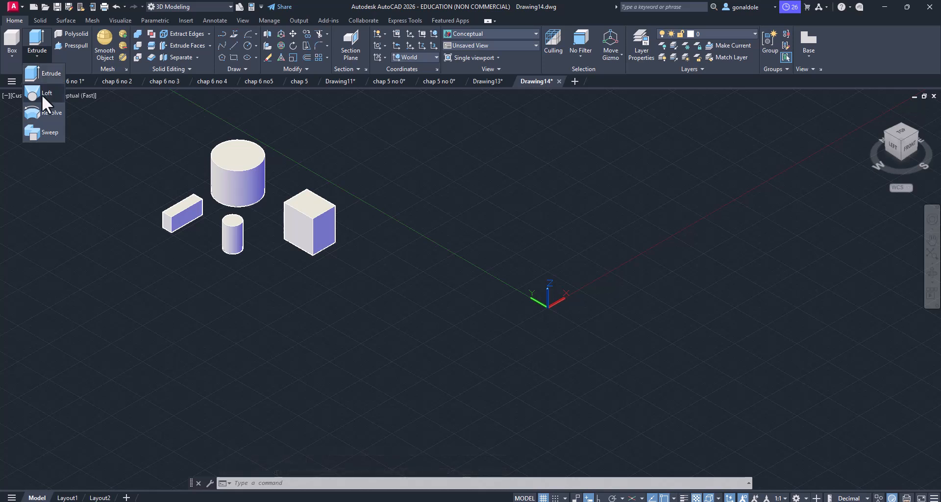
pyautogui.click(40, 58)
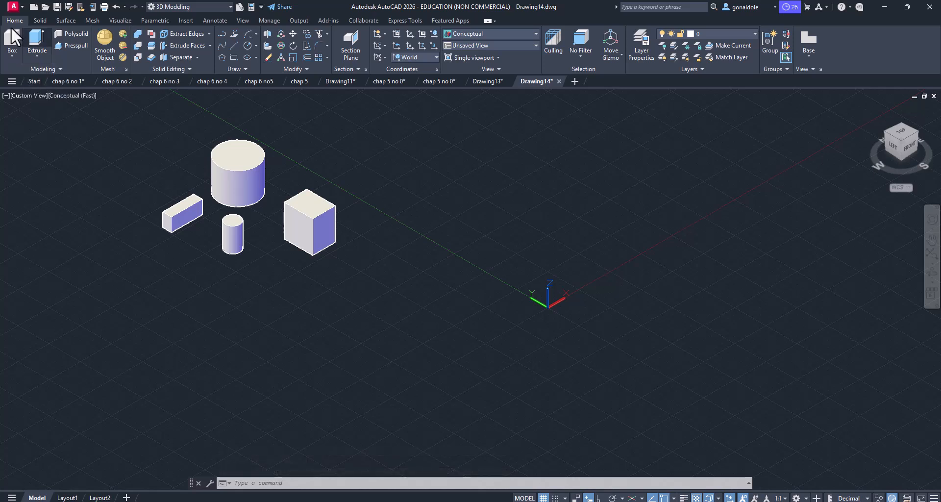
# Step: Draw a second rectangle on the ground plane in the empty area beside the extruded block
pyautogui.moveTo(185, 237); pyautogui.dragTo(159, 306, button='middle')
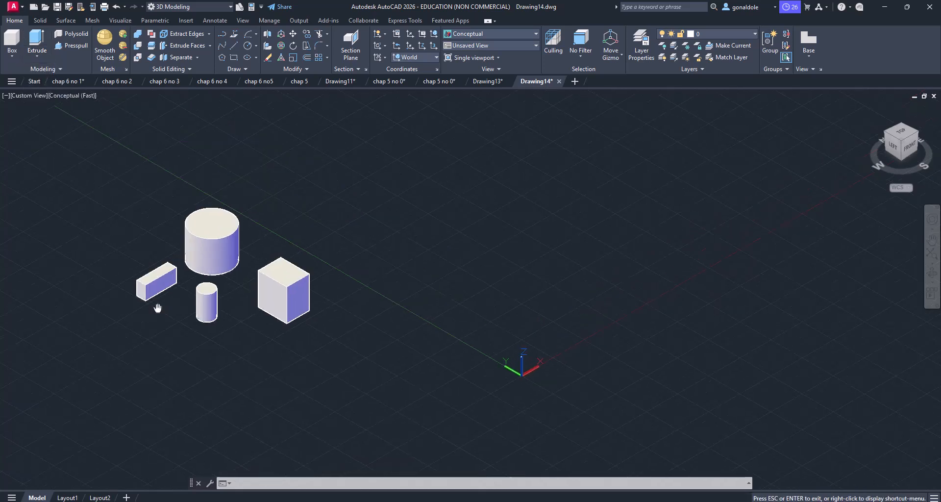
pyautogui.click(233, 58)
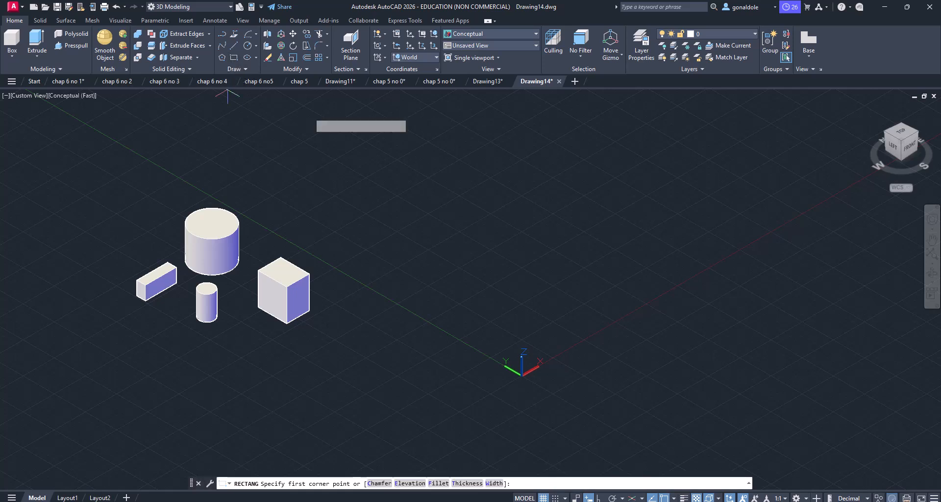
pyautogui.click(414, 277)
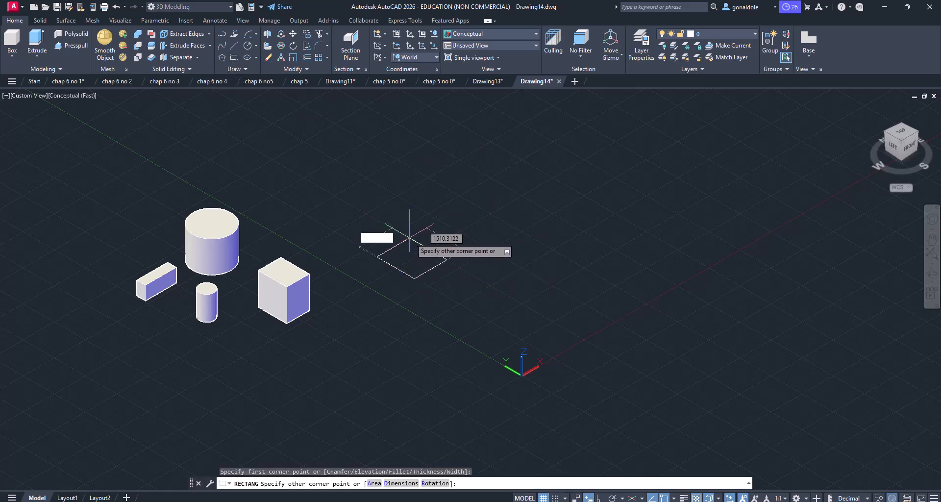
pyautogui.click(412, 232)
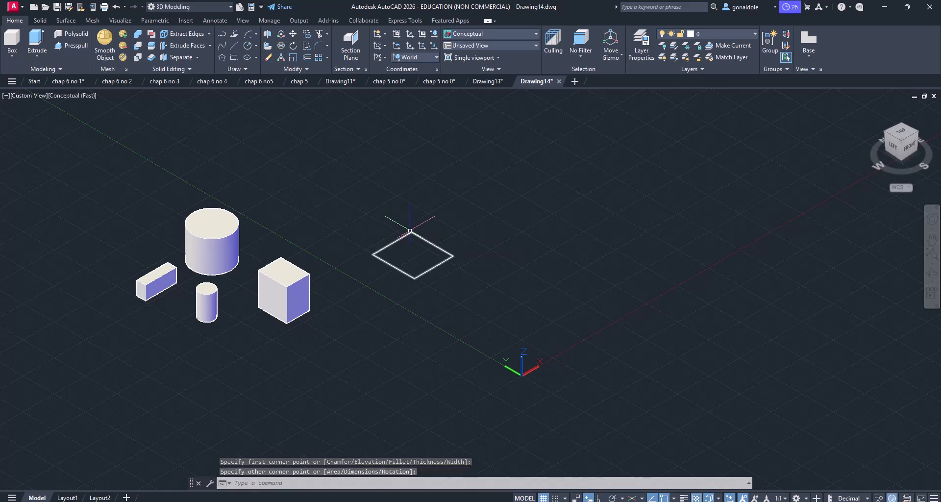
# Step: Draw a circle with a radius of about 595 centered inside the second rectangle
pyautogui.click(250, 45)
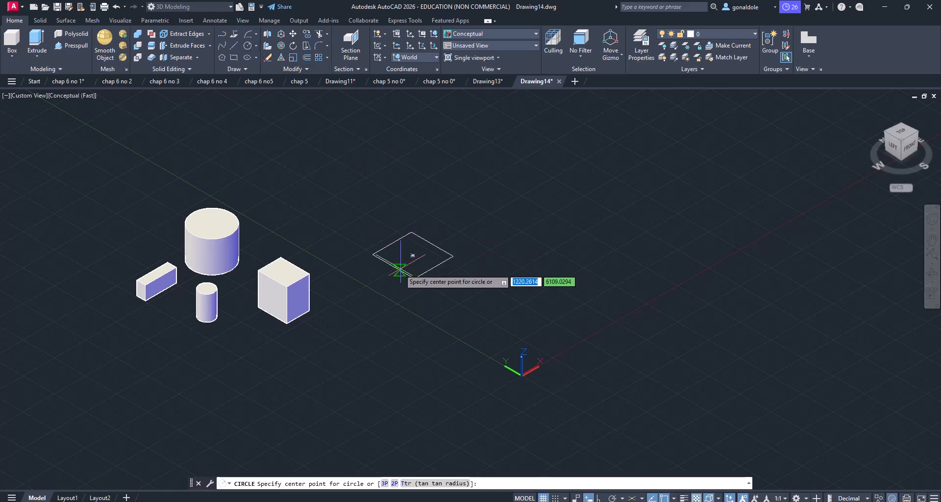
pyautogui.click(413, 255)
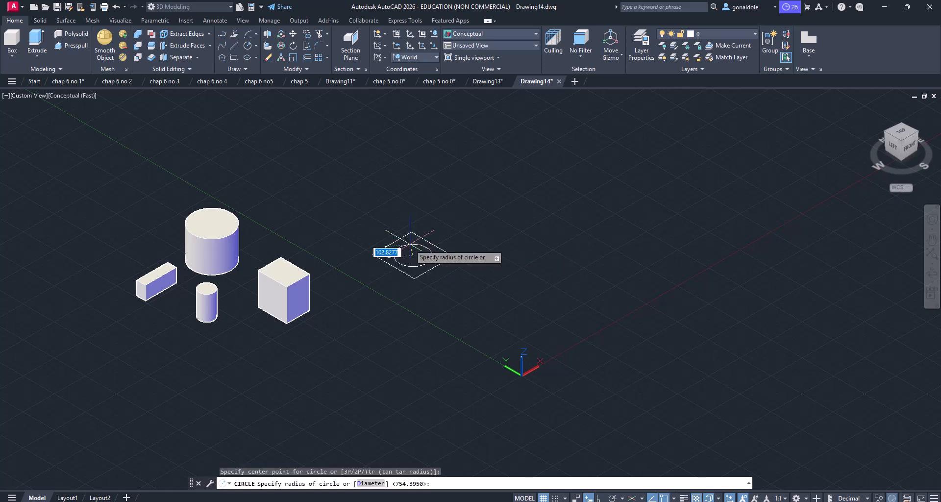
pyautogui.click(395, 261)
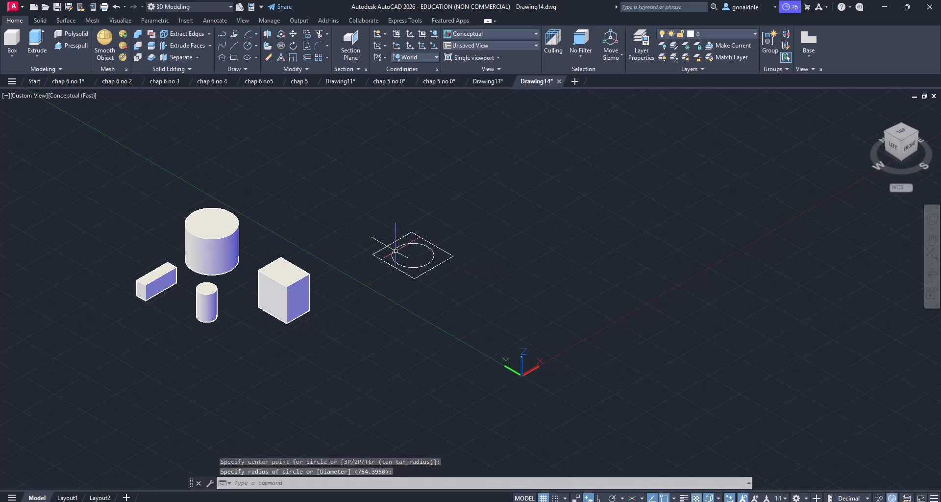
# Step: Move the circle about 2100 straight up along Z above the rectangle, with Ortho mode on
pyautogui.click(396, 262)
pyautogui.click(391, 248)
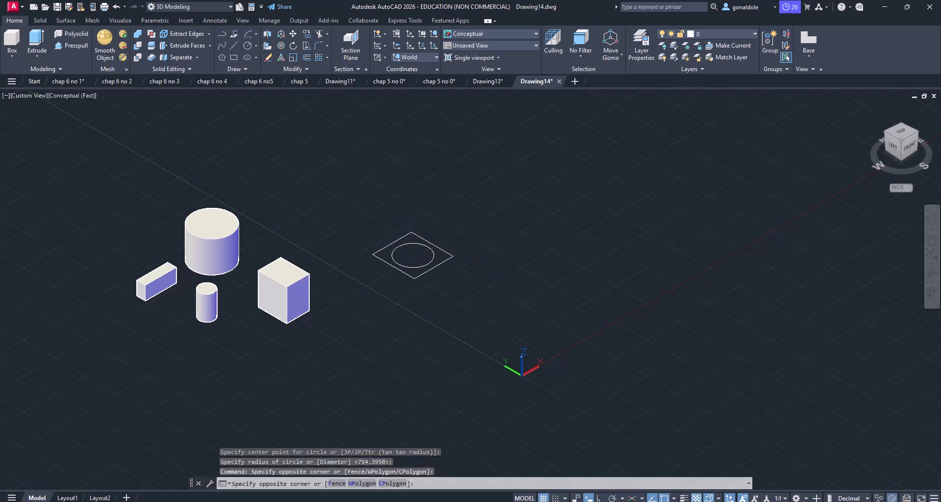
pyautogui.click(392, 248)
pyautogui.scroll(3, 392, 248)
pyautogui.click(403, 261)
pyautogui.click(392, 258)
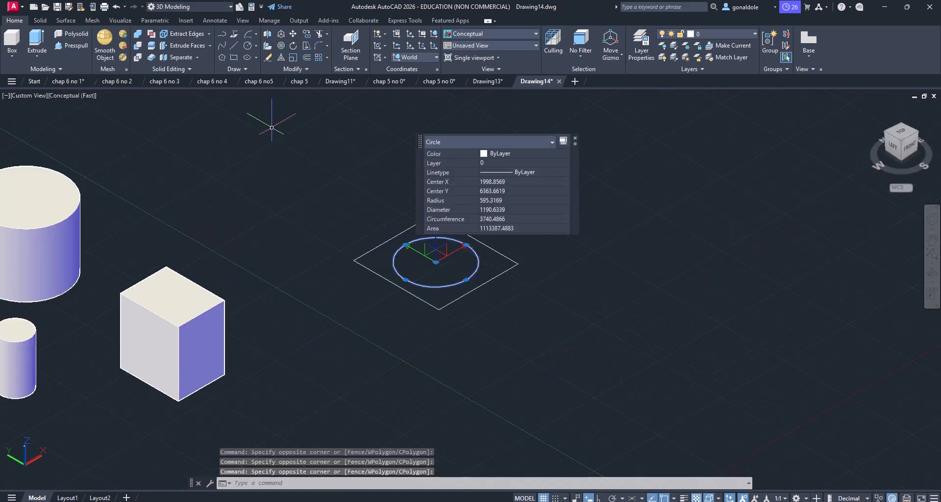
pyautogui.click(291, 35)
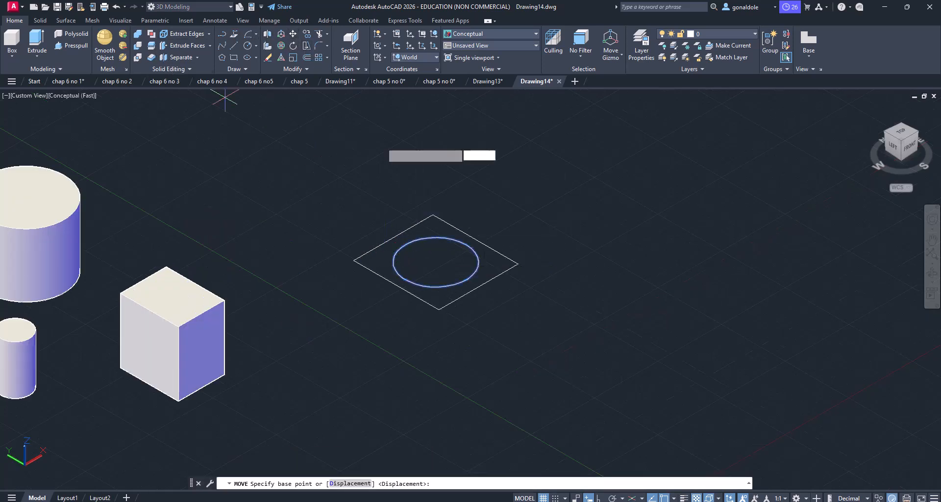
pyautogui.click(523, 323)
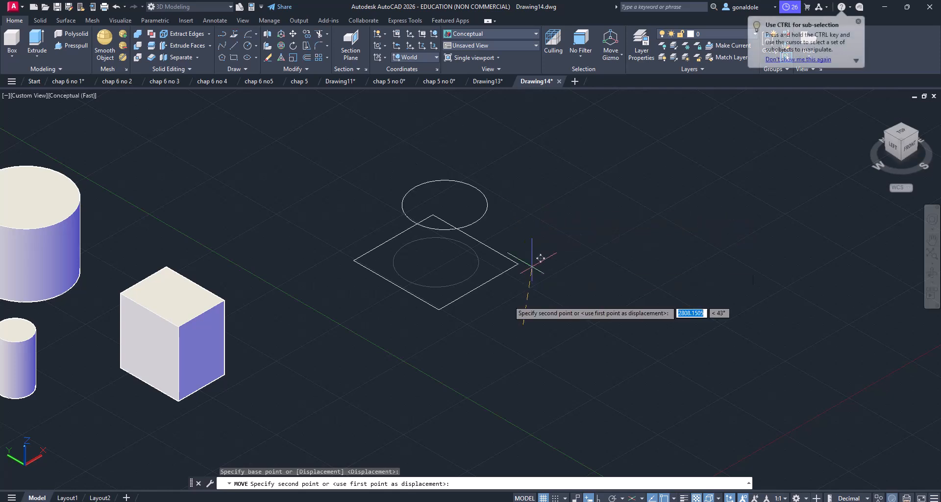
pyautogui.click(599, 497)
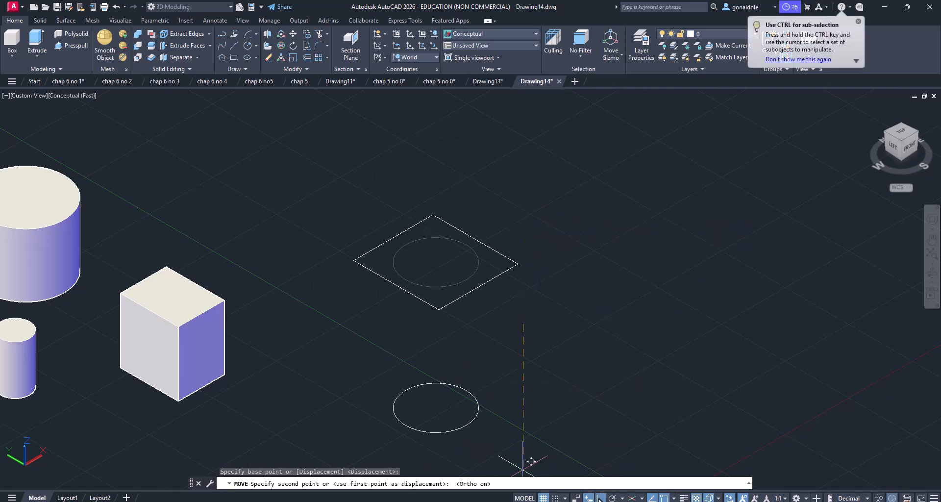
pyautogui.click(549, 183)
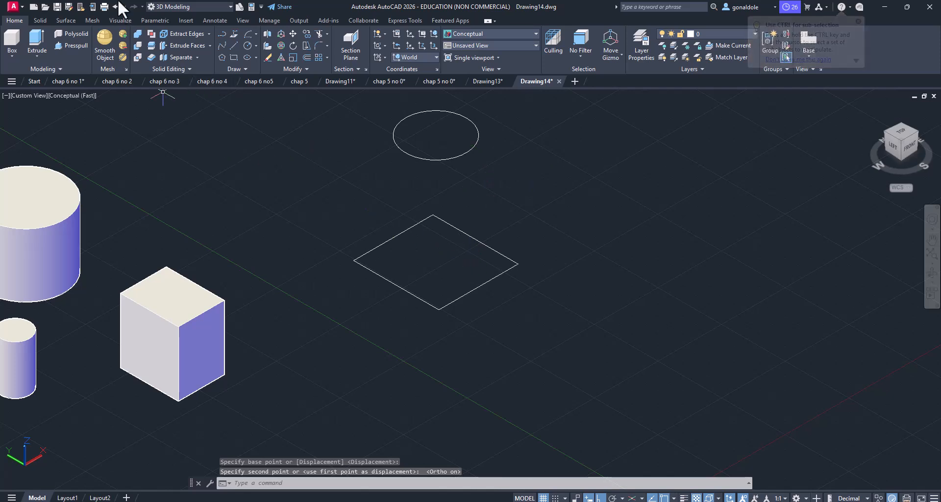
# Step: Loft a solid from the rectangle to the raised circle using cross sections only
pyautogui.click(38, 55)
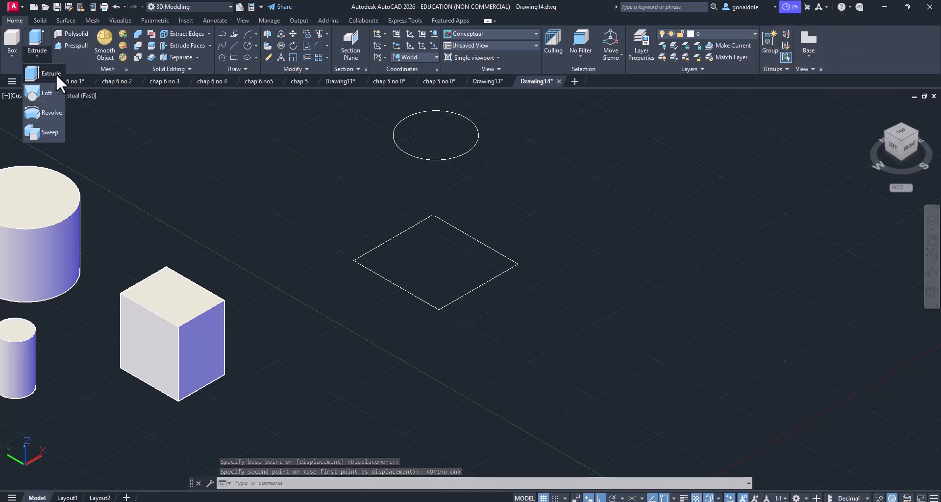
pyautogui.click(55, 94)
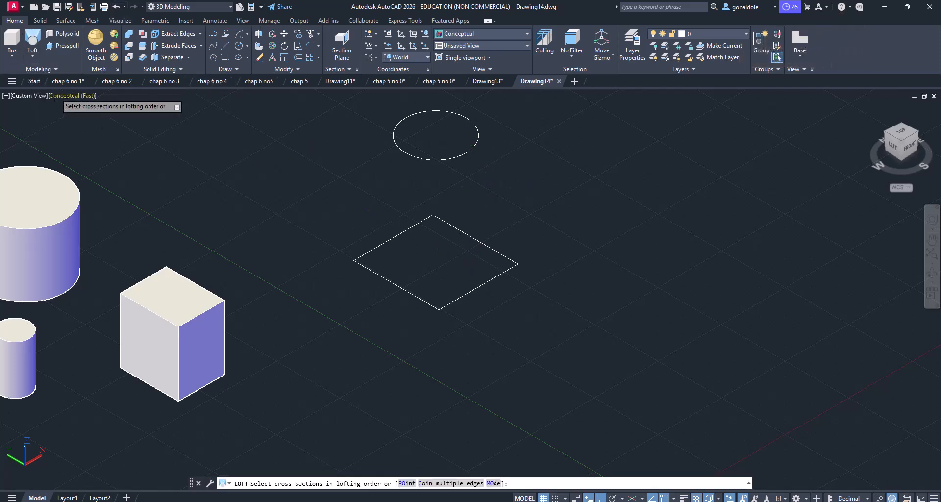
pyautogui.click(369, 251)
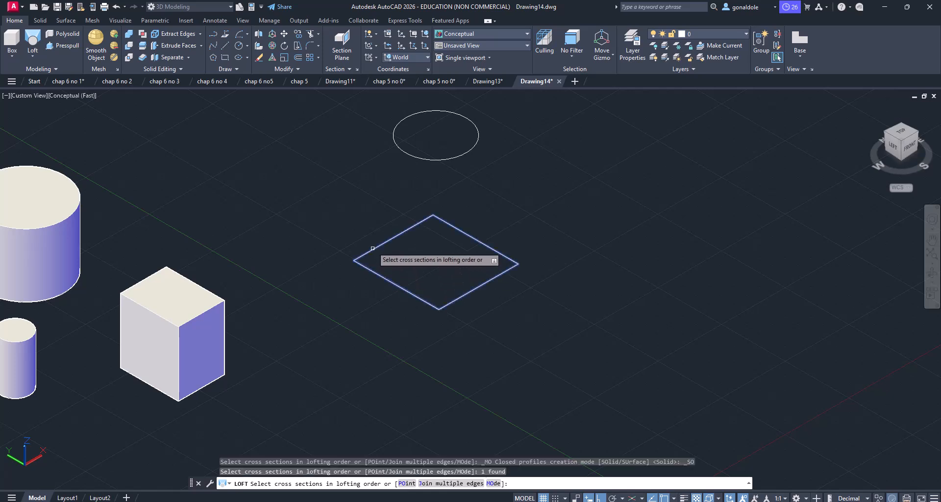
pyautogui.click(411, 152)
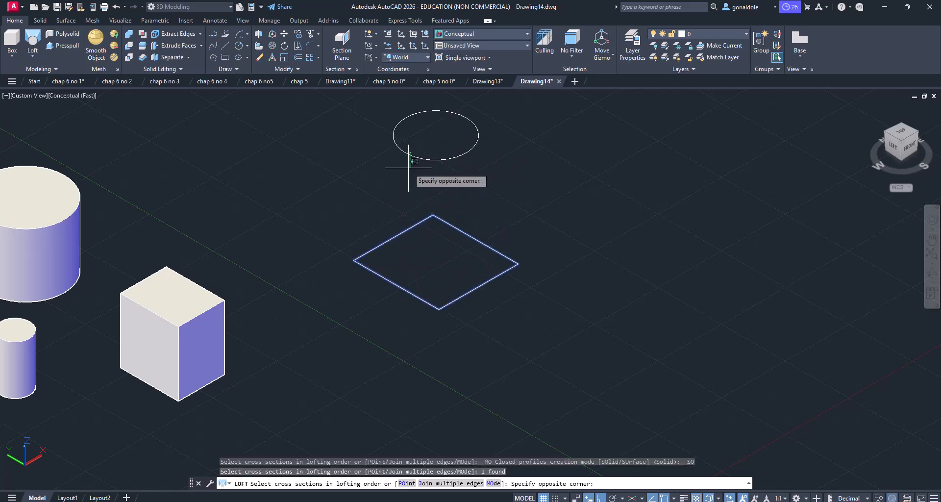
pyautogui.click(398, 157)
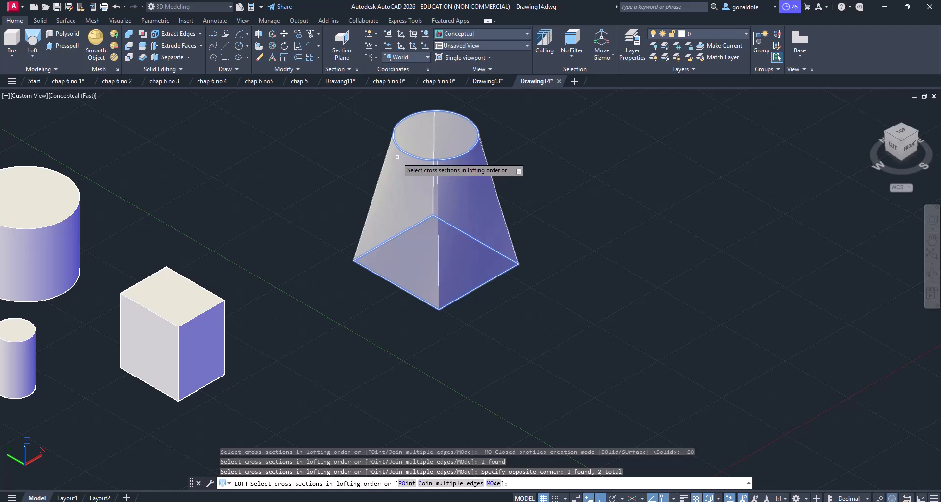
pyautogui.press('Return')
pyautogui.press('Return')
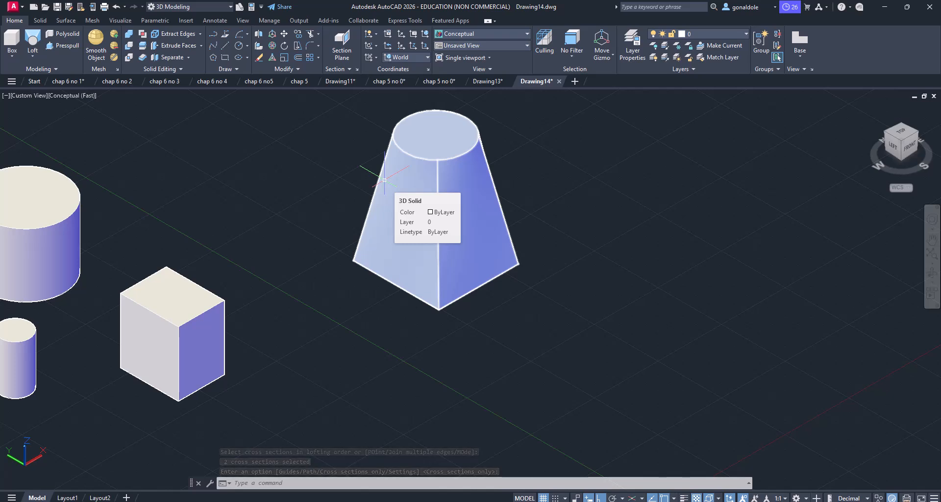
# Step: Draw another rectangle across the X axis near the origin, in the empty area beyond the lofted solid
pyautogui.scroll(-4, 351, 215)
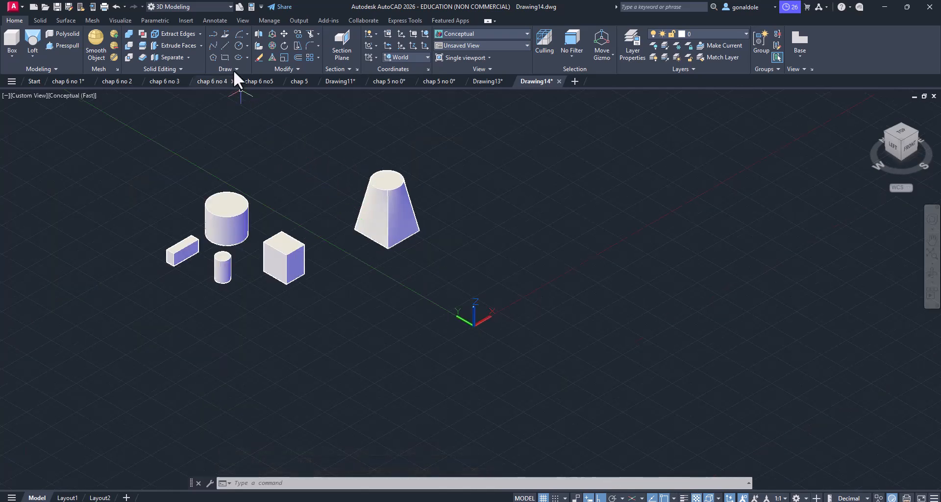
pyautogui.click(226, 56)
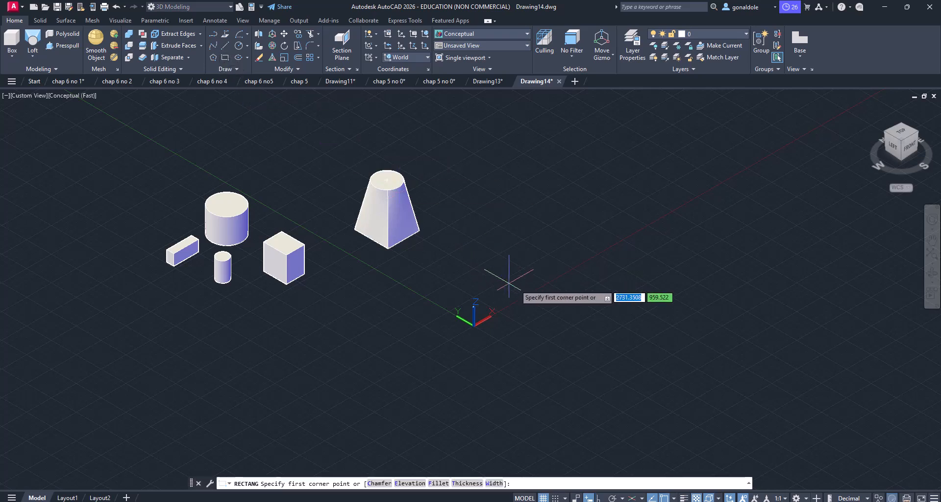
pyautogui.click(540, 281)
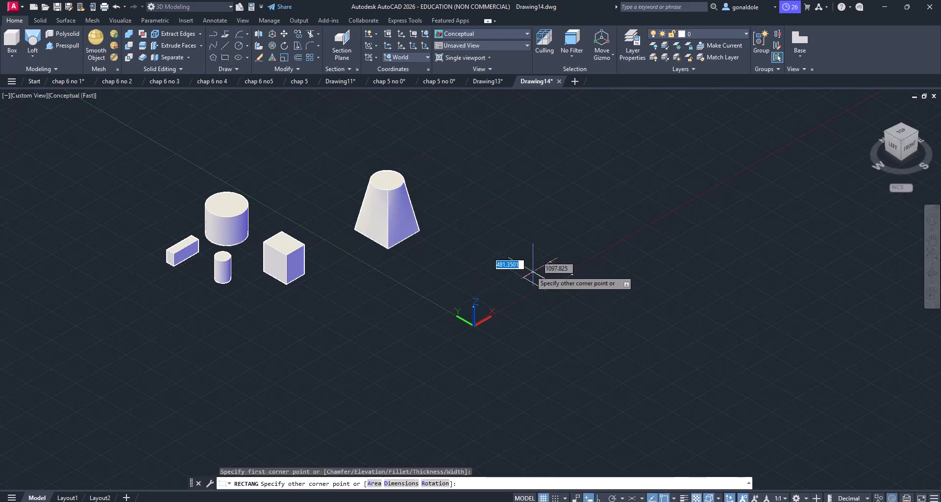
pyautogui.click(545, 229)
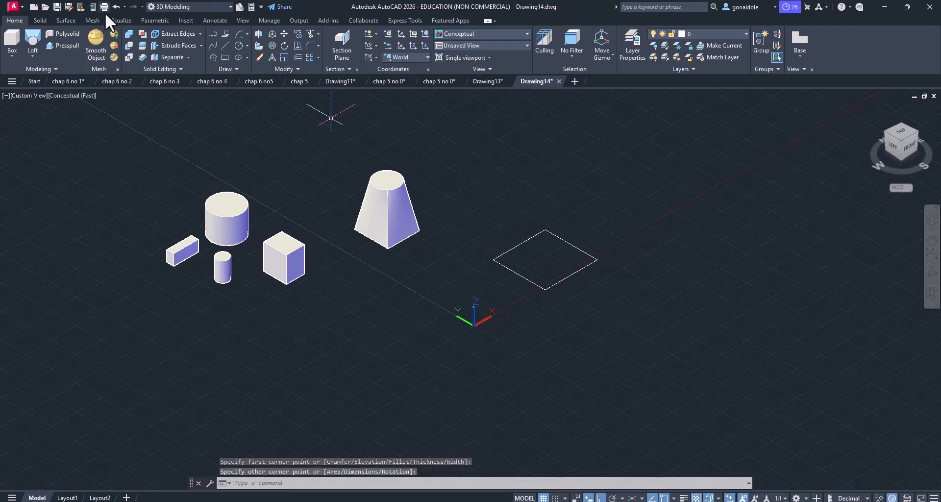
# Step: Draw a circle centered in the new rectangle, almost as wide as the rectangle's diagonal in this view
pyautogui.click(239, 45)
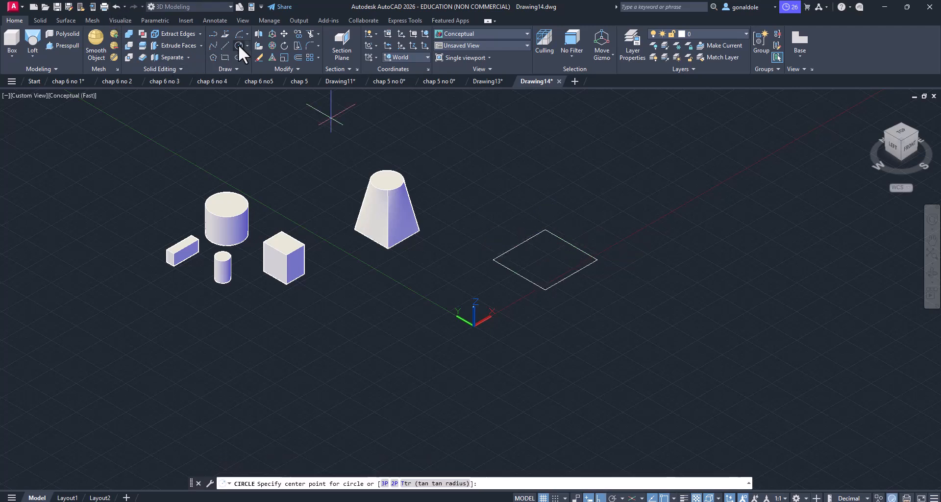
pyautogui.click(546, 262)
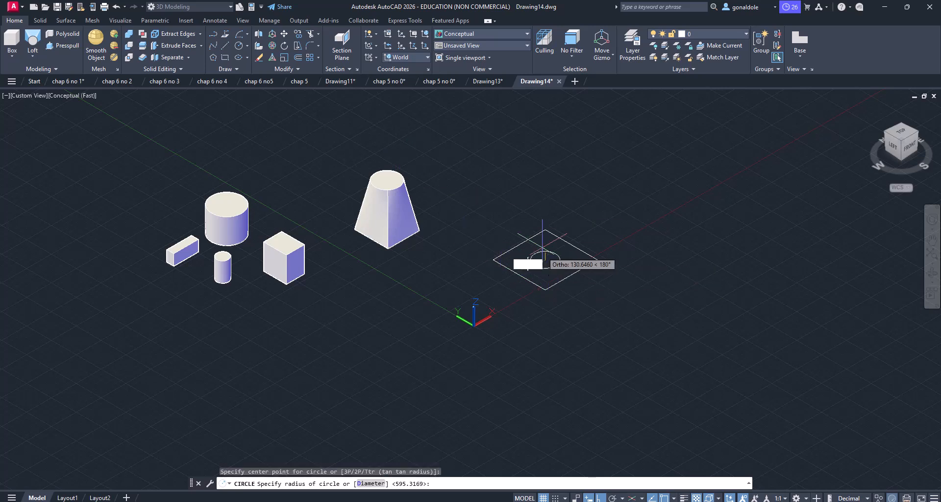
pyautogui.click(545, 239)
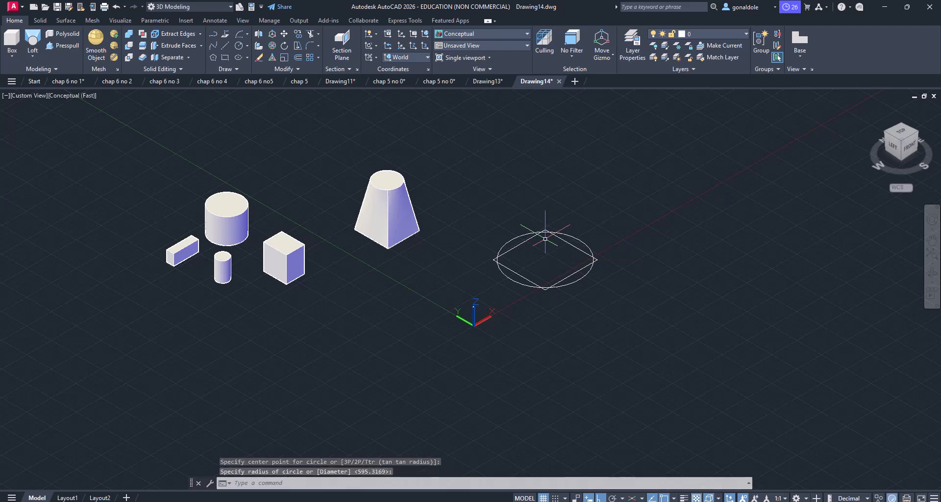
# Step: Move the new circle straight up along Z so it sits well above its rectangle
pyautogui.click(608, 217)
pyautogui.click(573, 234)
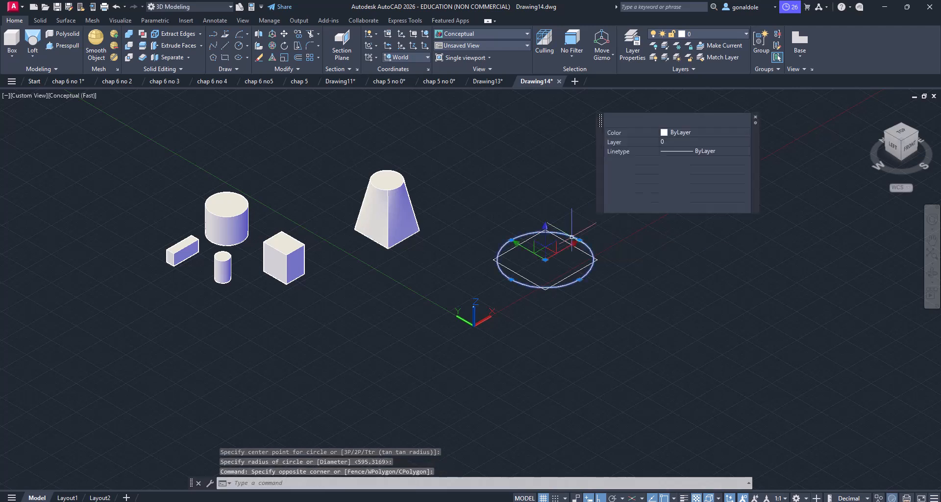
pyautogui.click(284, 33)
pyautogui.click(656, 356)
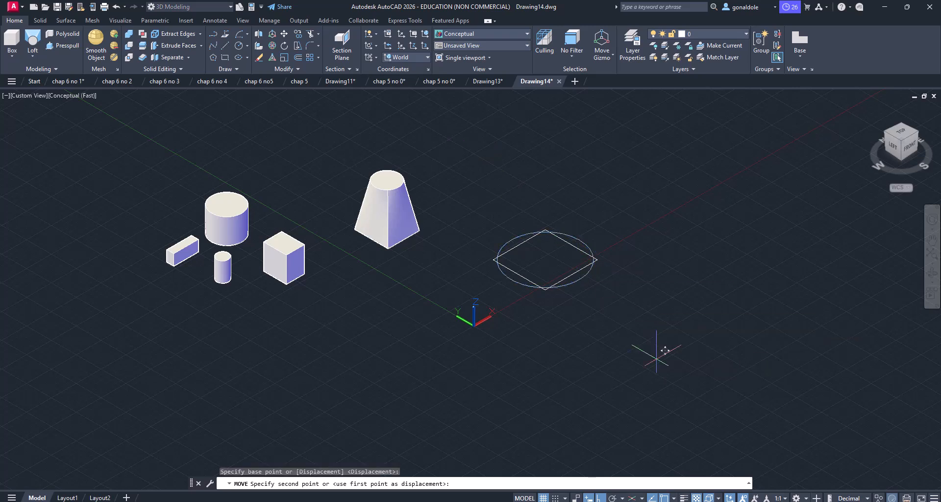
pyautogui.click(640, 260)
pyautogui.click(581, 273)
pyautogui.click(559, 264)
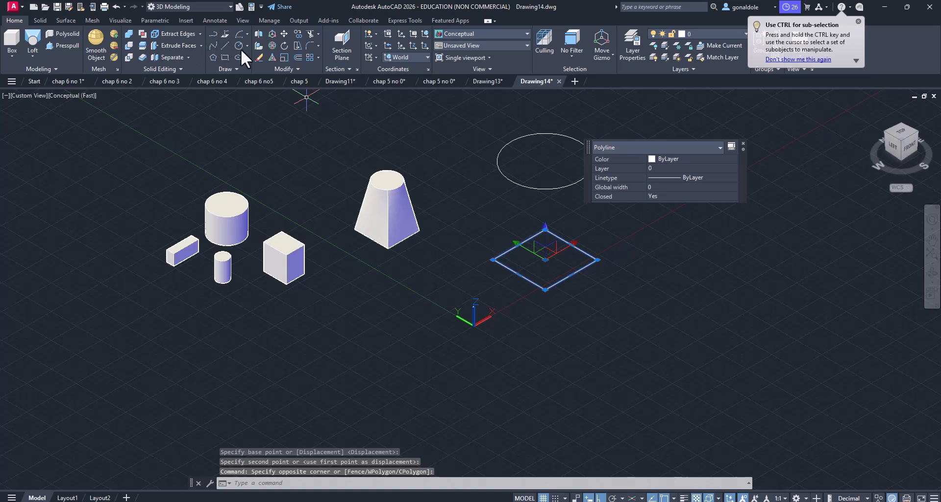
pyautogui.click(283, 32)
pyautogui.moveTo(436, 253); pyautogui.dragTo(374, 315, button='middle')
pyautogui.click(611, 423)
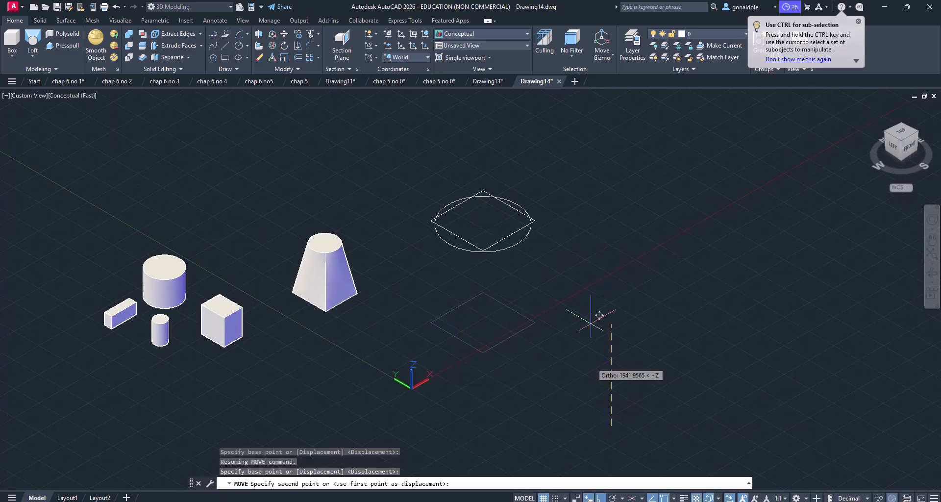
pyautogui.press('Escape')
# Step: Copy the ground-plane rectangle about 8660 straight up along Z, above the raised circle
pyautogui.click(563, 377)
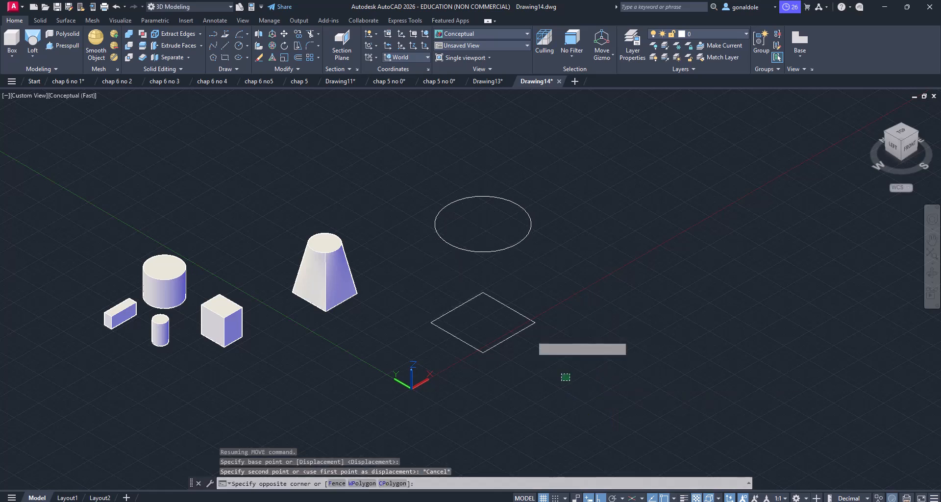
pyautogui.click(487, 311)
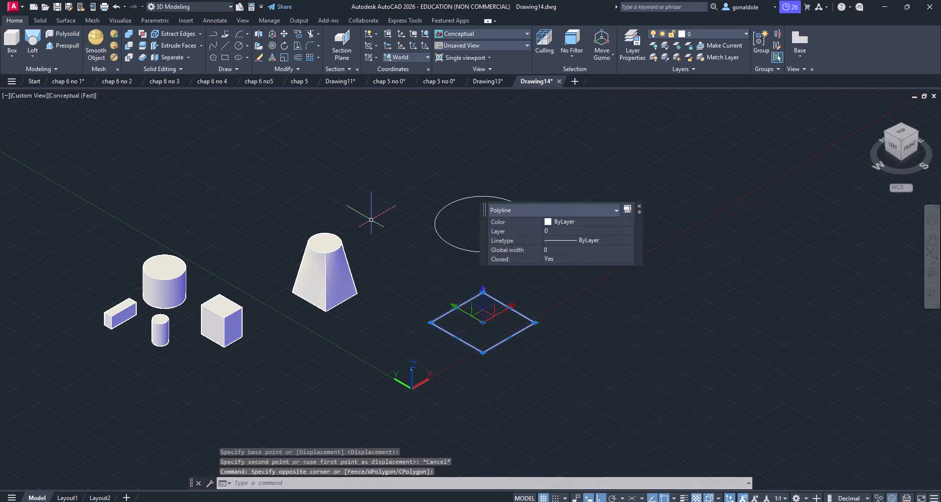
pyautogui.click(298, 33)
pyautogui.click(632, 403)
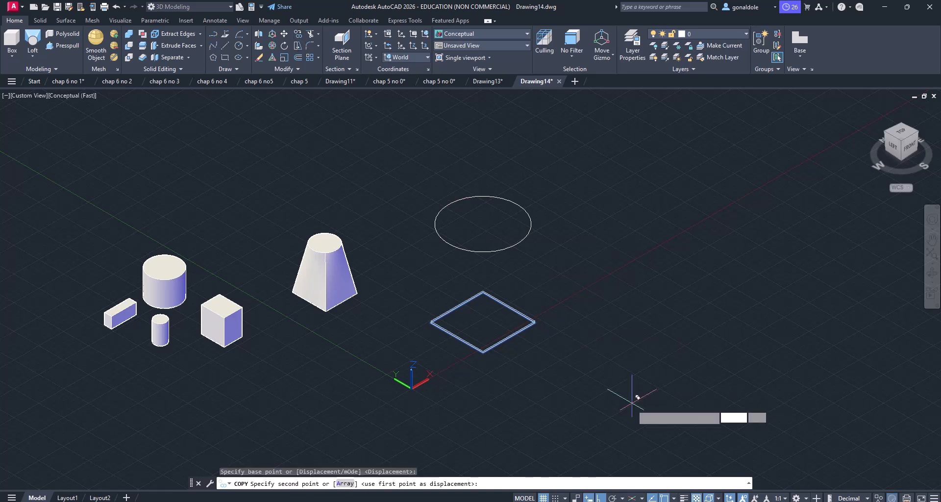
pyautogui.click(607, 196)
pyautogui.press('Return')
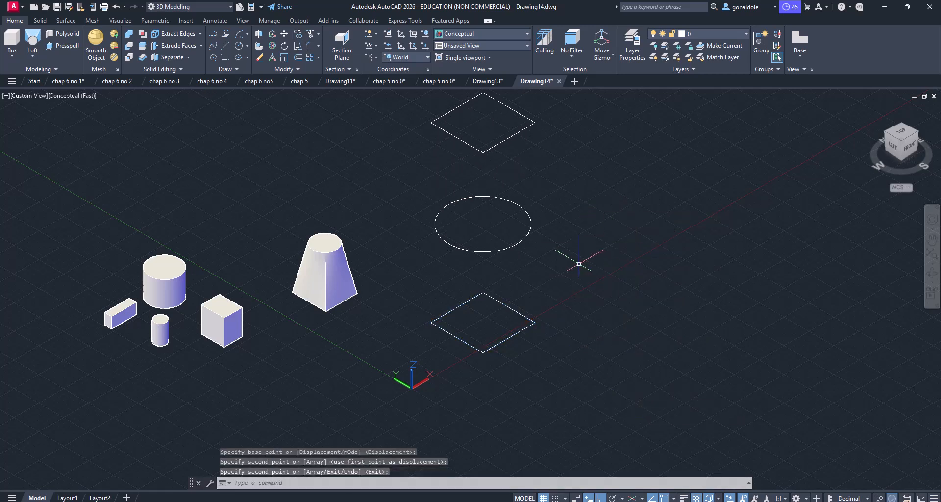
pyautogui.click(30, 37)
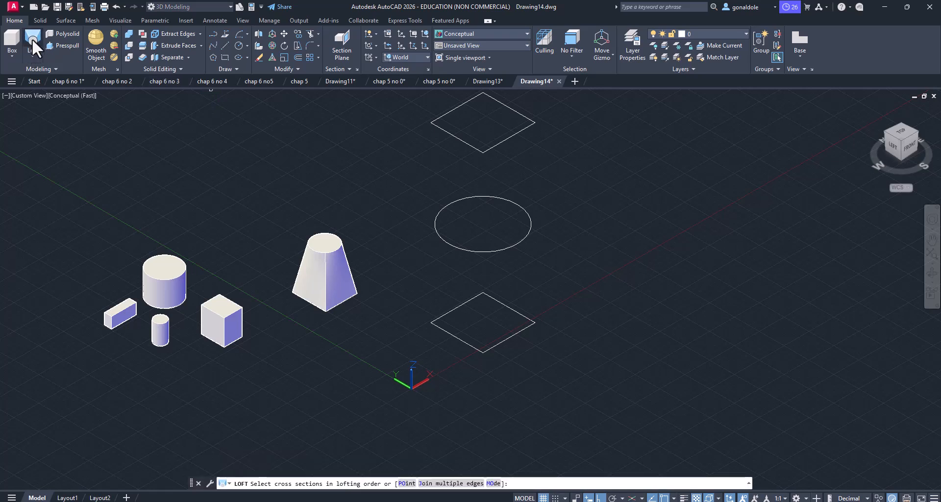
pyautogui.click(472, 348)
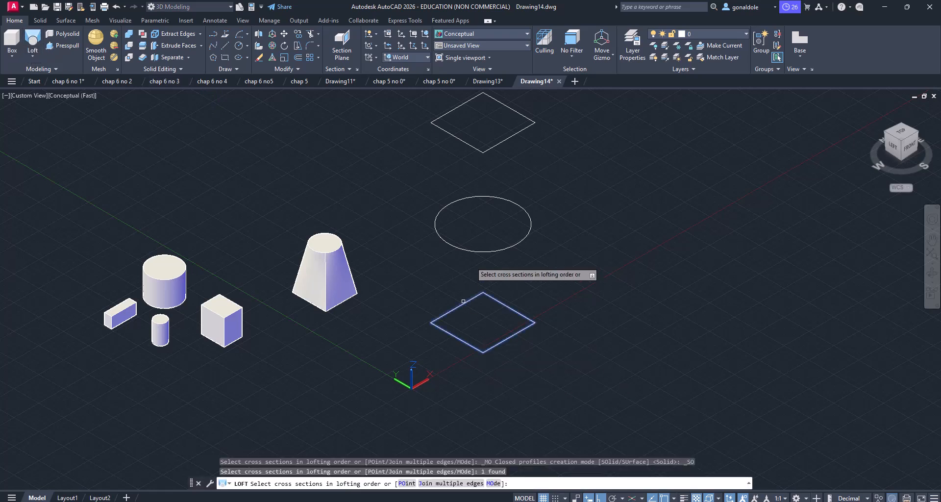
pyautogui.click(465, 248)
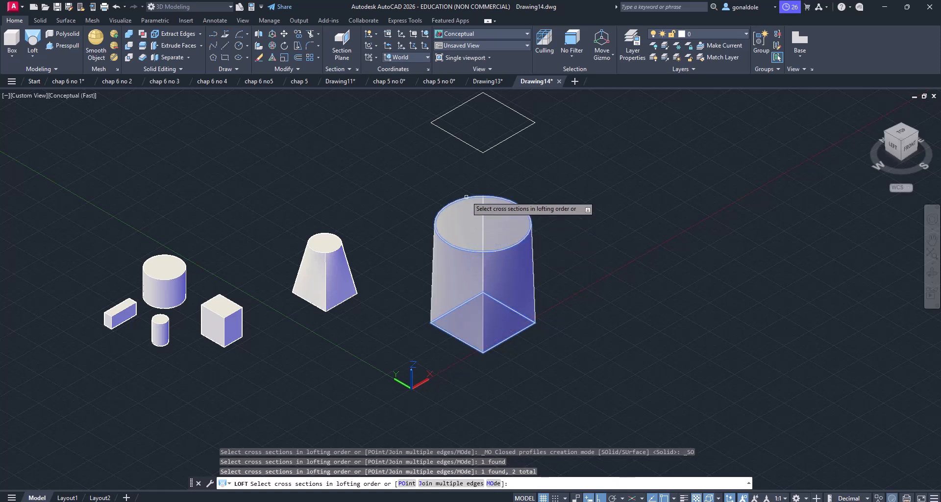
pyautogui.click(457, 140)
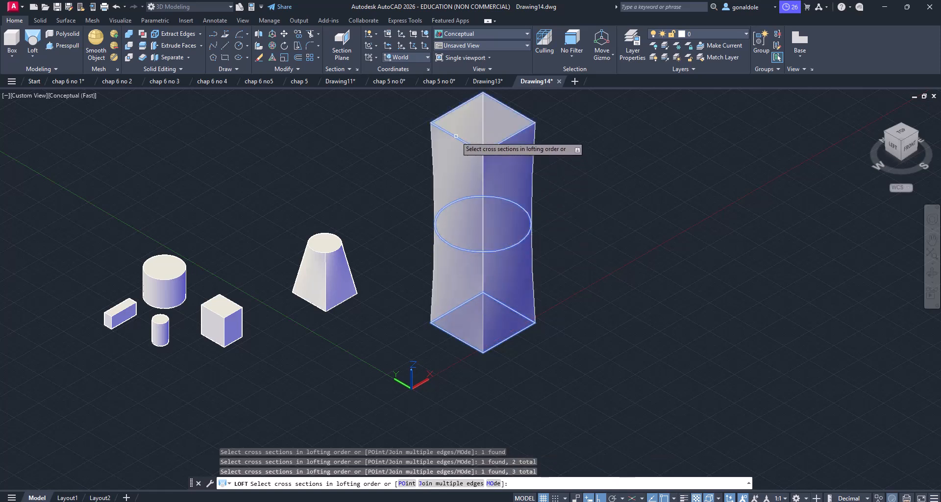
pyautogui.press('Return')
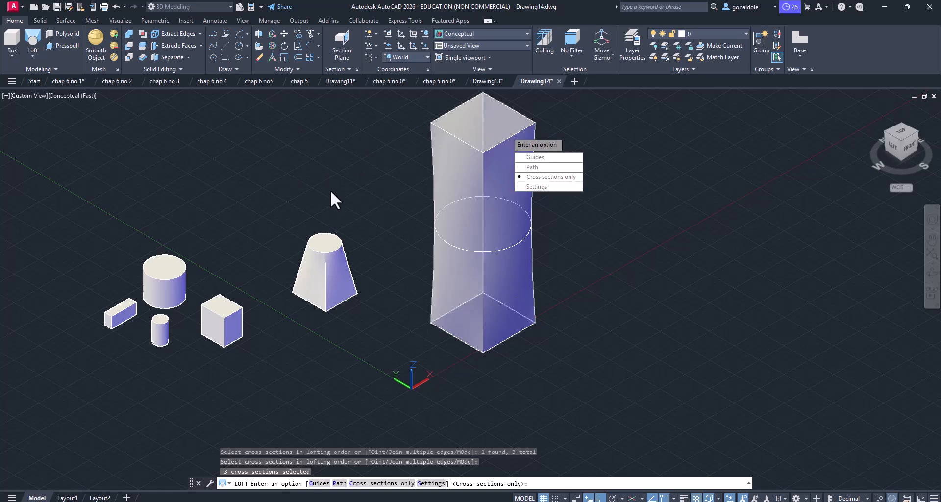
pyautogui.scroll(-2, 323, 196)
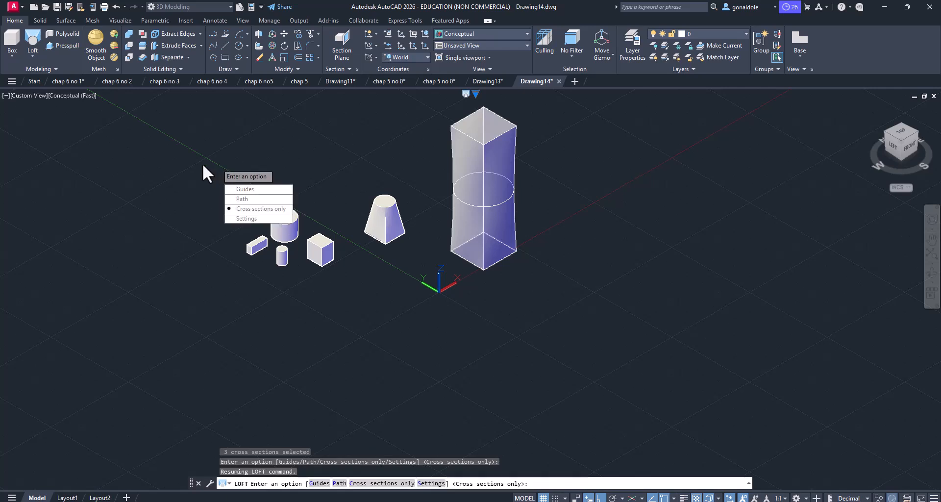
pyautogui.press('Escape')
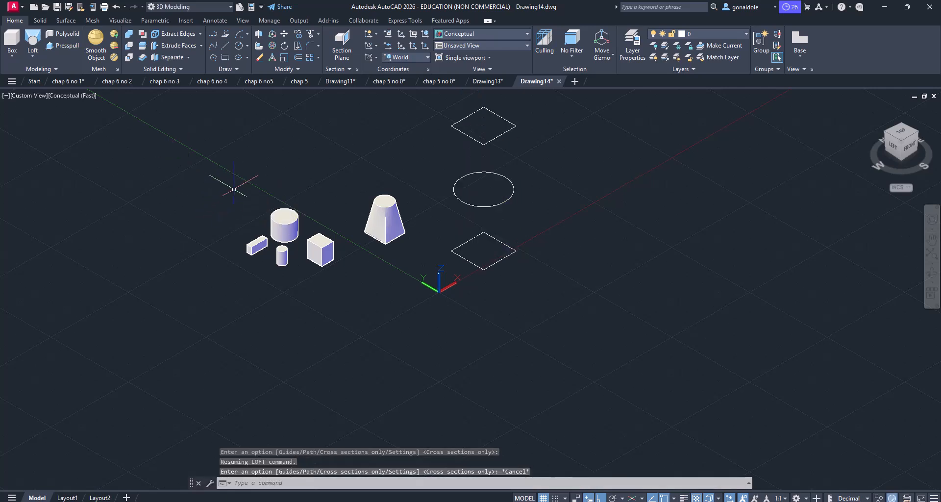
# Step: Loft a solid through the ground rectangle, the raised circle and the upper rectangle, in that order, using cross sections only
pyautogui.press('Return')
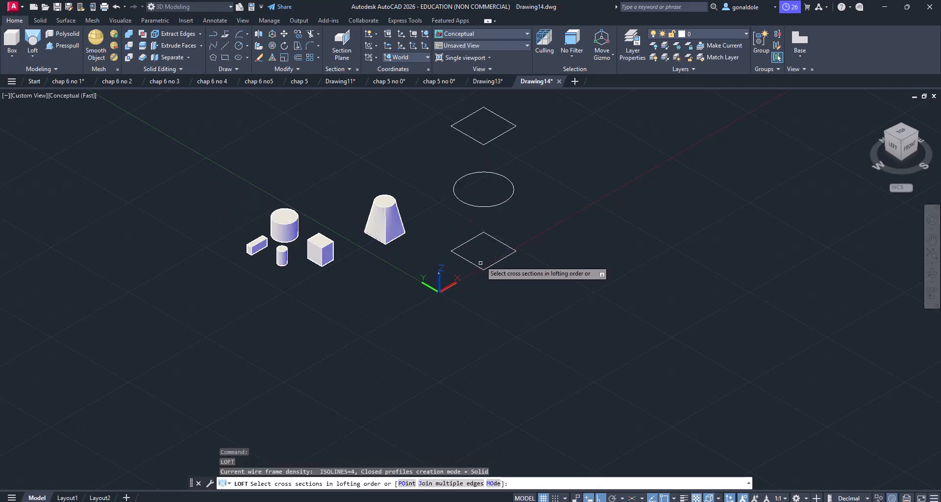
pyautogui.click(481, 265)
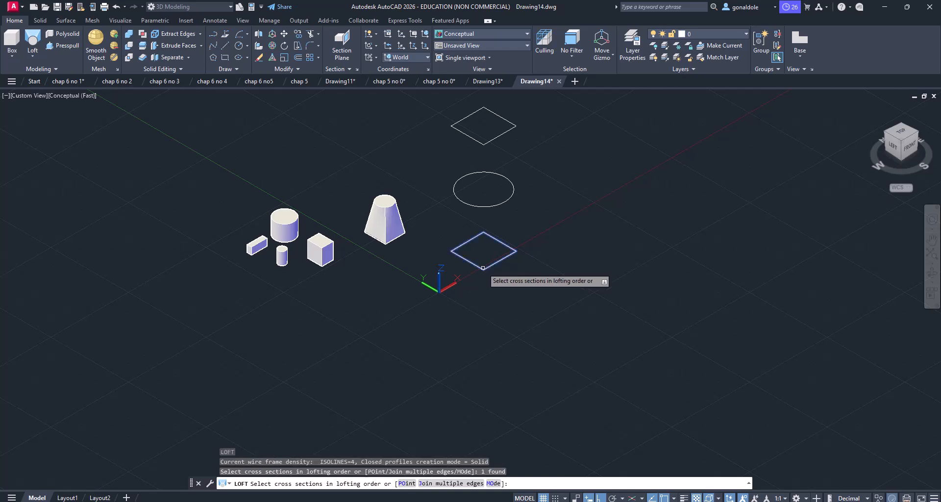
pyautogui.click(484, 206)
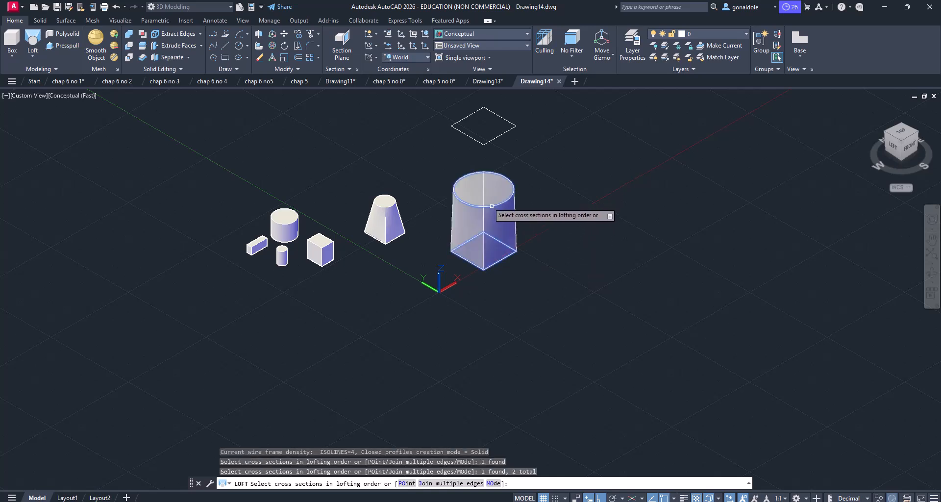
pyautogui.click(472, 141)
pyautogui.press('Return')
pyautogui.press('Return')
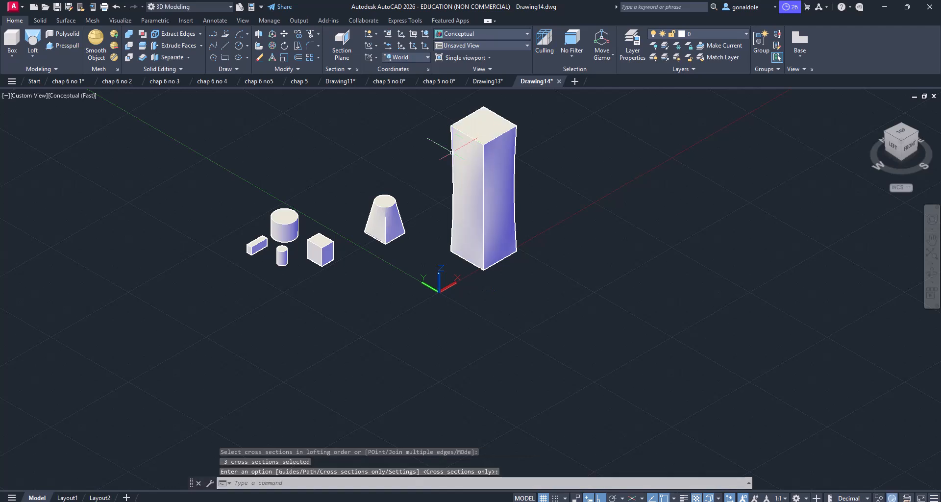
pyautogui.scroll(-1, 395, 186)
pyautogui.moveTo(395, 186); pyautogui.dragTo(361, 211, button='middle')
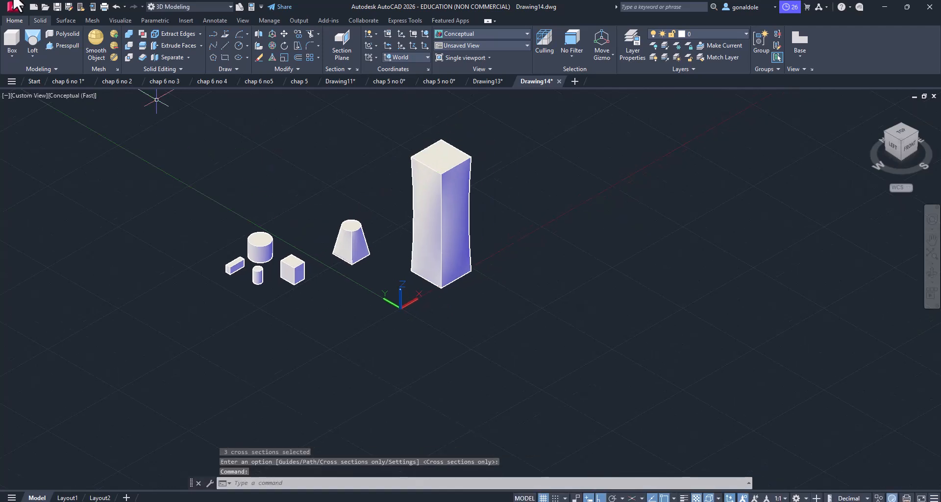
pyautogui.click(33, 49)
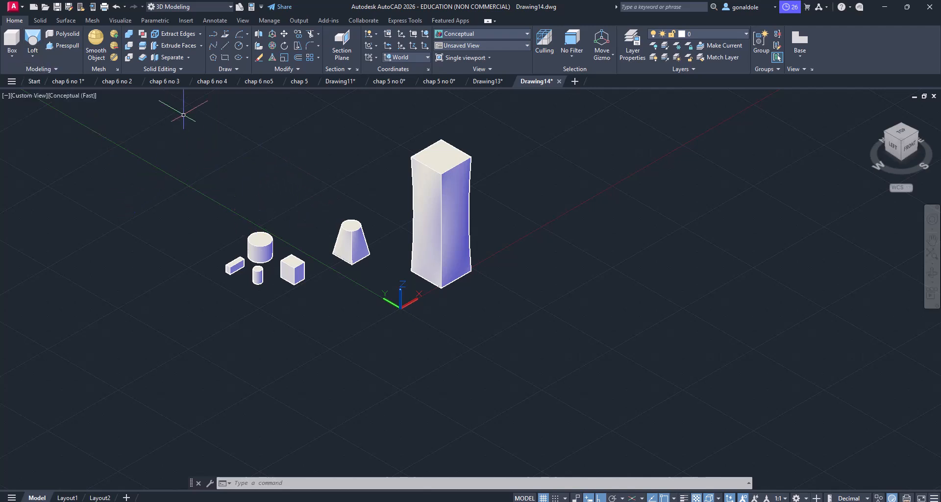
pyautogui.click(226, 57)
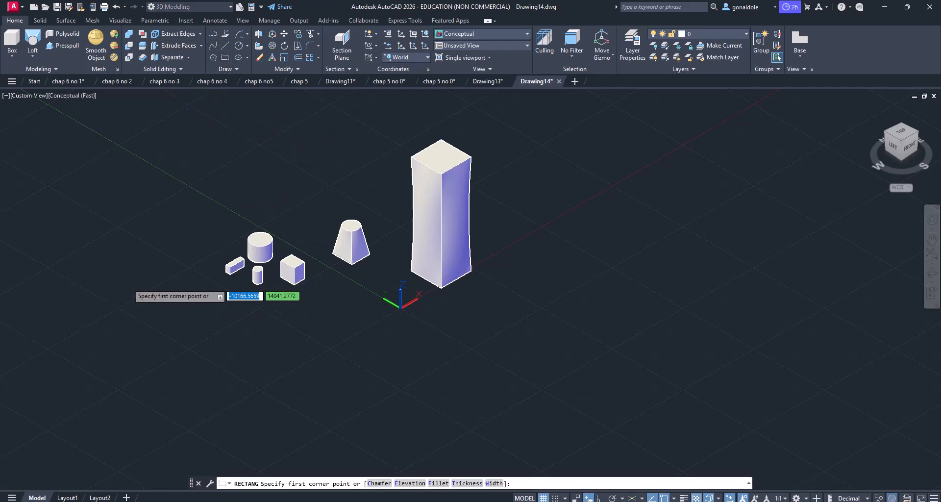
pyautogui.click(127, 283)
pyautogui.press('Escape')
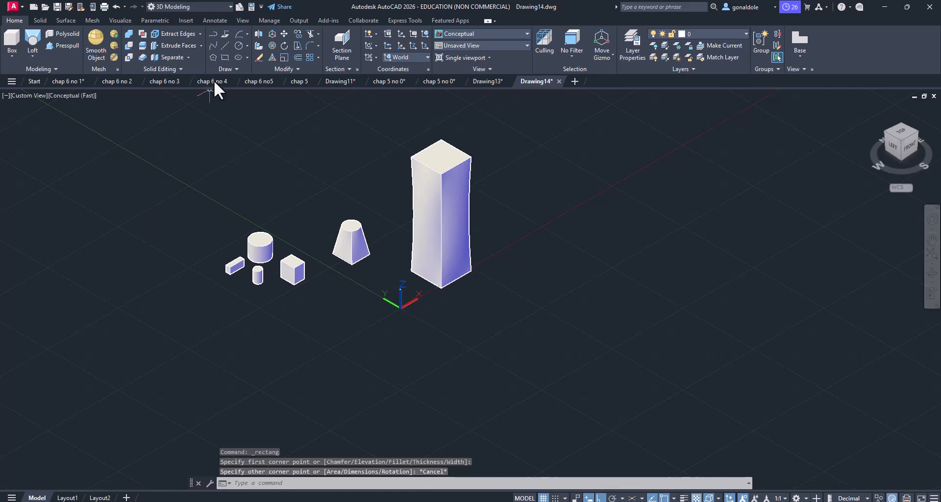
# Step: Draw a tall, narrow upright four-sided outline with lines along Z and Y, in the empty area beyond the small primitives
pyautogui.click(223, 47)
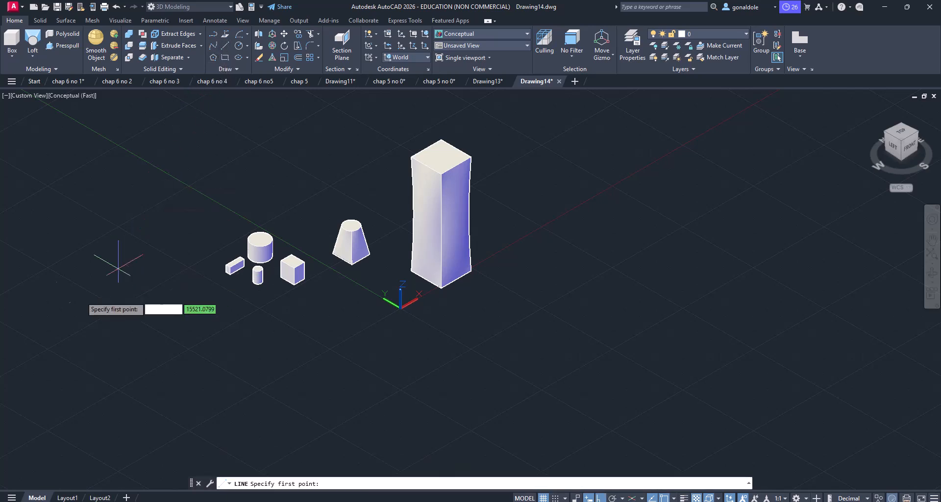
pyautogui.click(82, 297)
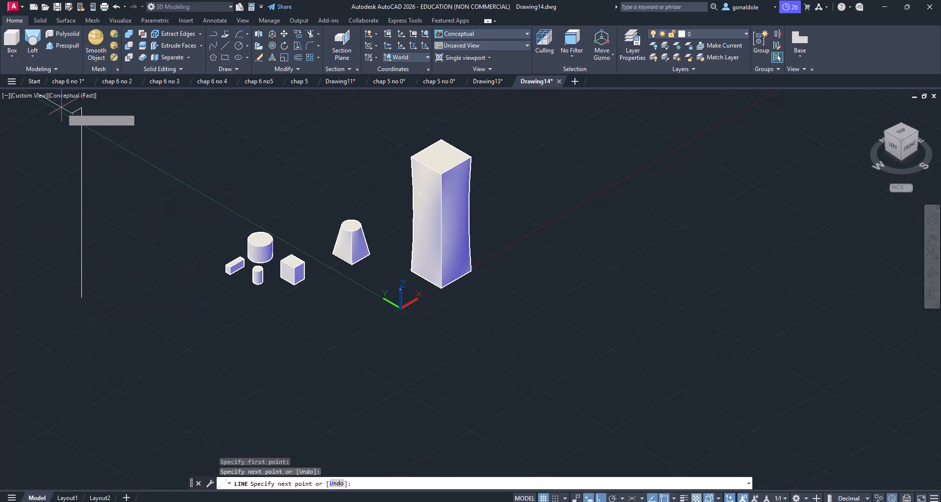
pyautogui.click(105, 120)
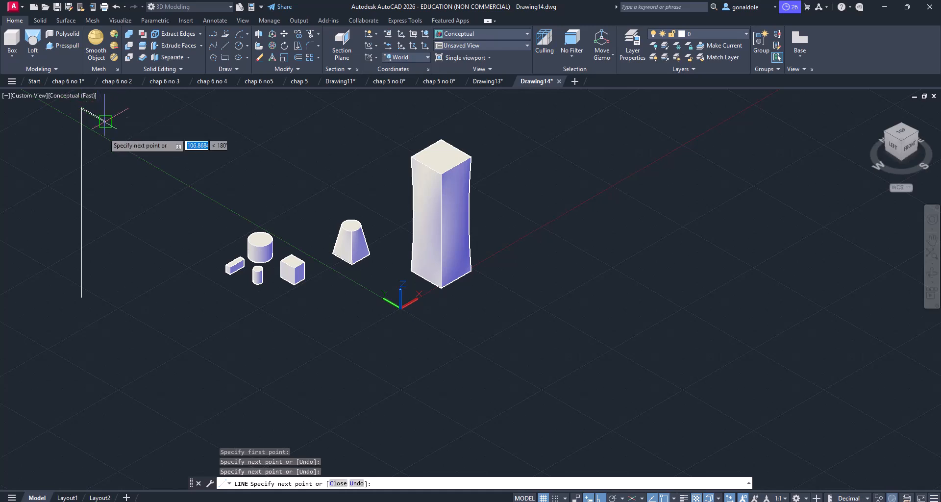
pyautogui.click(114, 309)
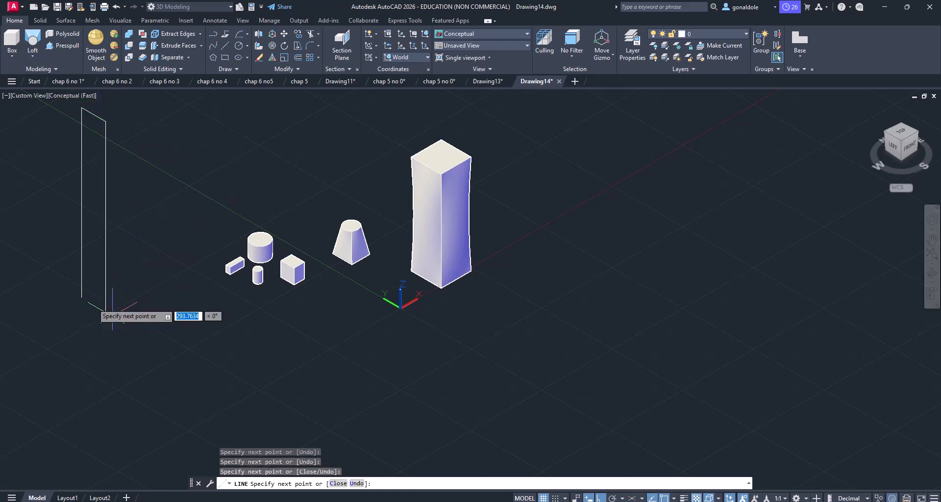
pyautogui.click(80, 304)
pyautogui.press('Return')
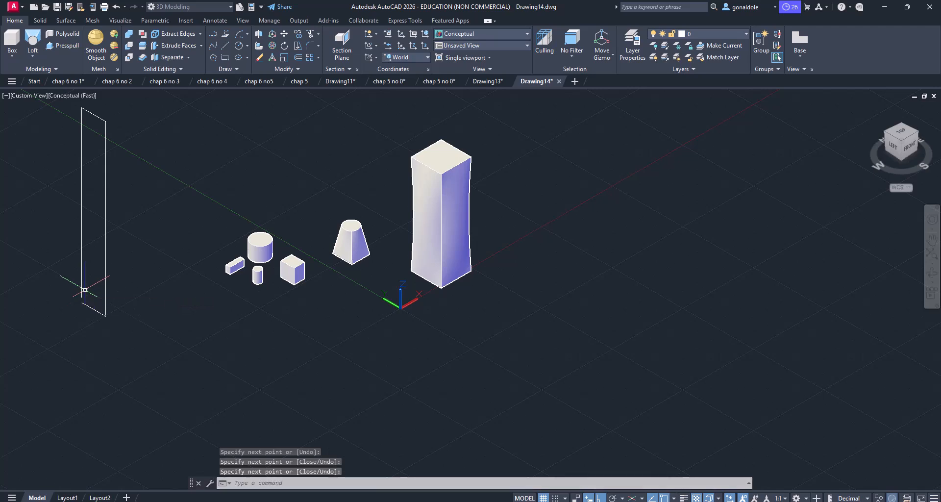
# Step: Stretch the loose end of the outline's bottom line to the lower end of the adjacent vertical line, closing the outline
pyautogui.click(145, 341)
pyautogui.click(128, 324)
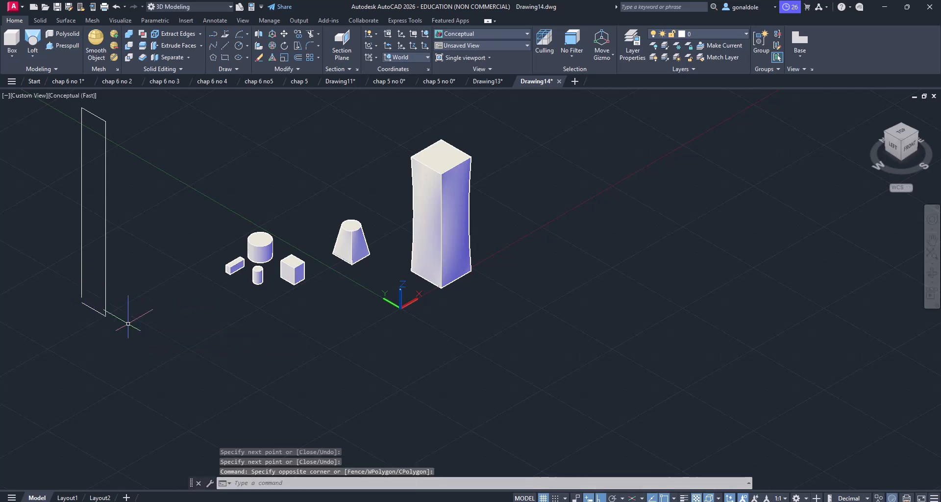
pyautogui.click(98, 311)
pyautogui.scroll(2, 87, 306)
pyautogui.click(78, 299)
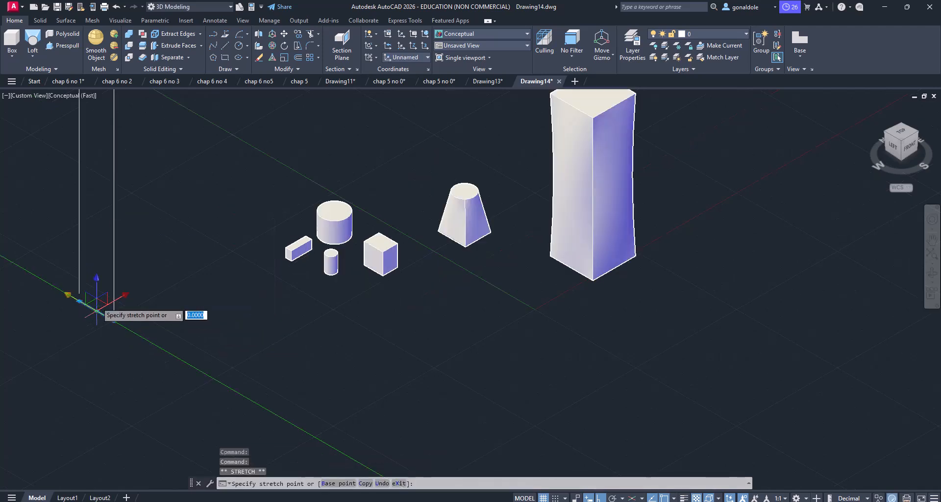
pyautogui.press('Escape')
pyautogui.scroll(2, 77, 308)
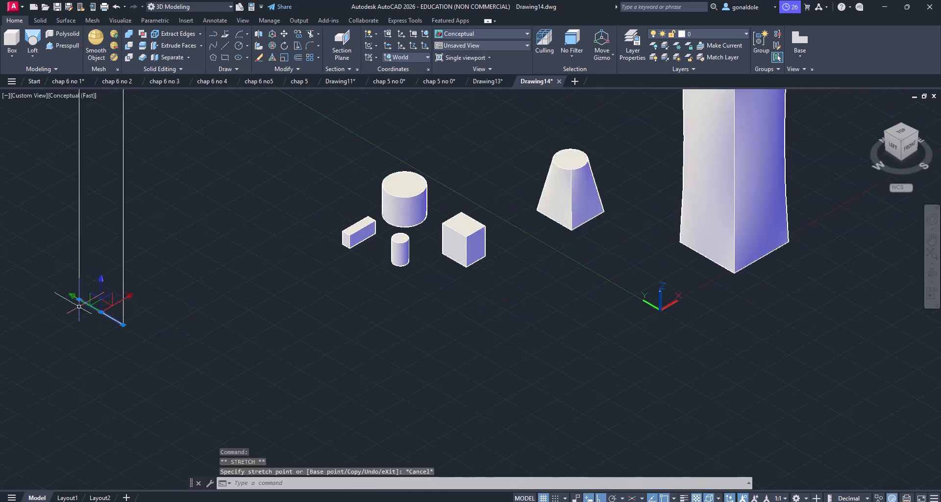
pyautogui.click(78, 297)
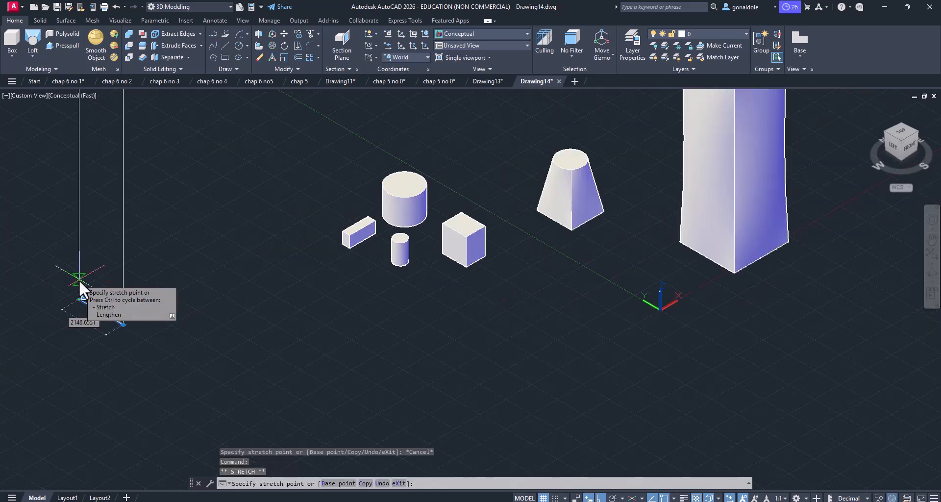
pyautogui.press('Escape')
pyautogui.press('Escape')
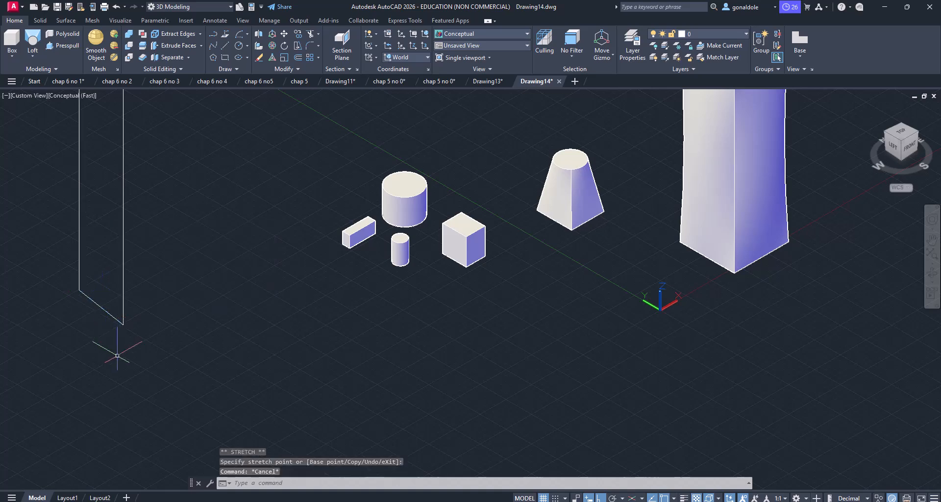
# Step: Join the four lines of the upright outline into one closed polyline
pyautogui.scroll(-5, 117, 353)
pyautogui.click(134, 347)
pyautogui.click(99, 261)
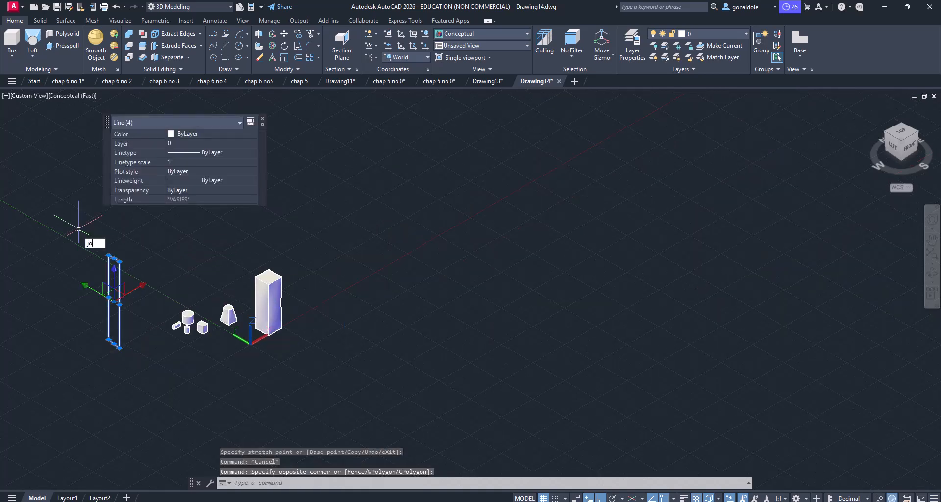
pyautogui.press('Return')
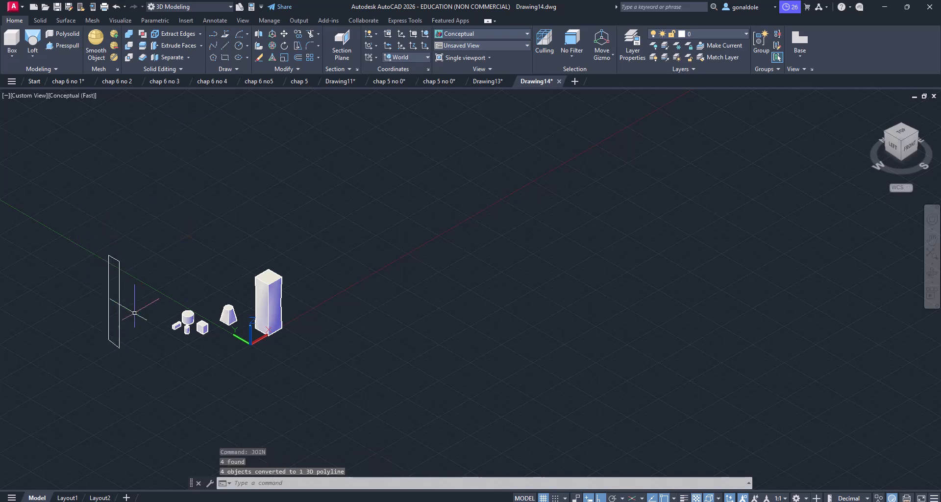
# Step: Revolve the joined upright profile 360 degrees about a vertical axis through the midpoint of the tall lofted solid's base edge
pyautogui.click(123, 374)
pyautogui.click(106, 341)
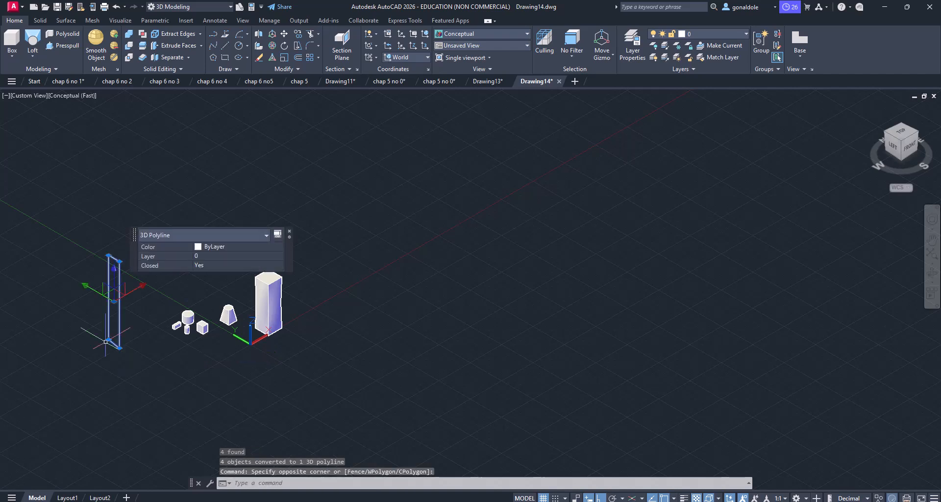
pyautogui.click(30, 51)
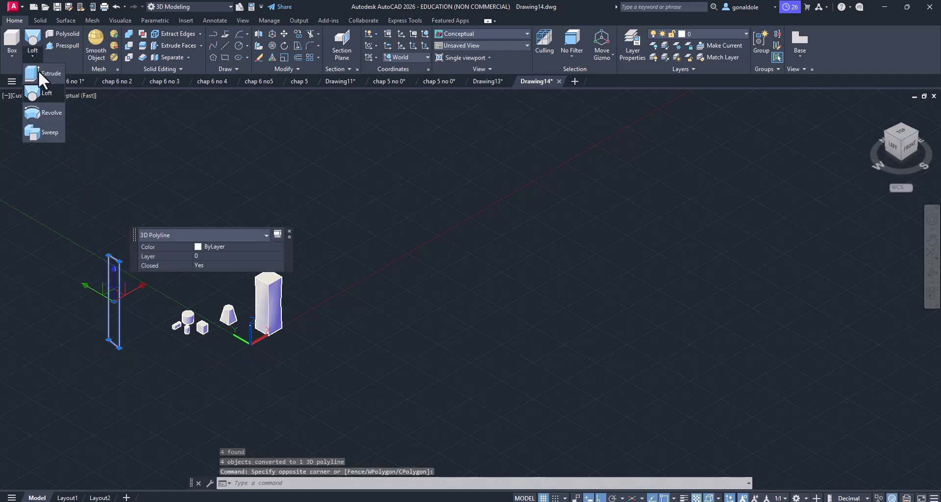
pyautogui.click(42, 114)
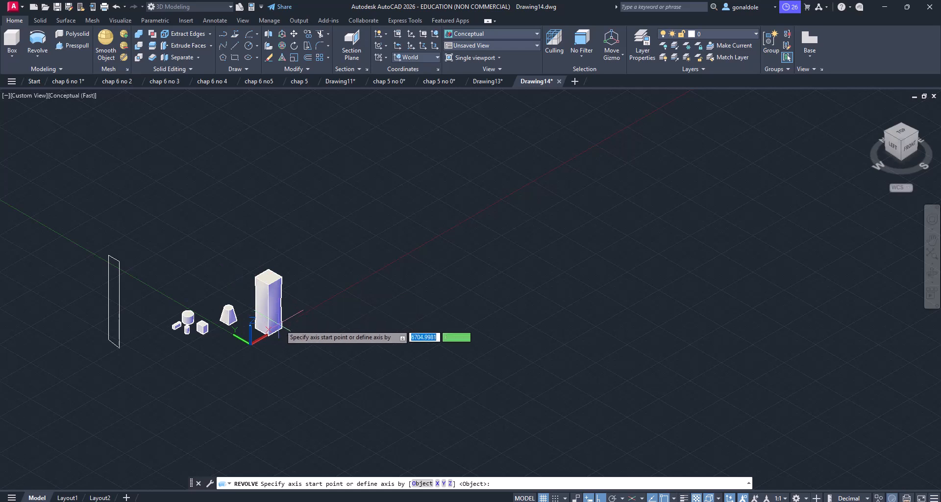
pyautogui.scroll(4, 281, 327)
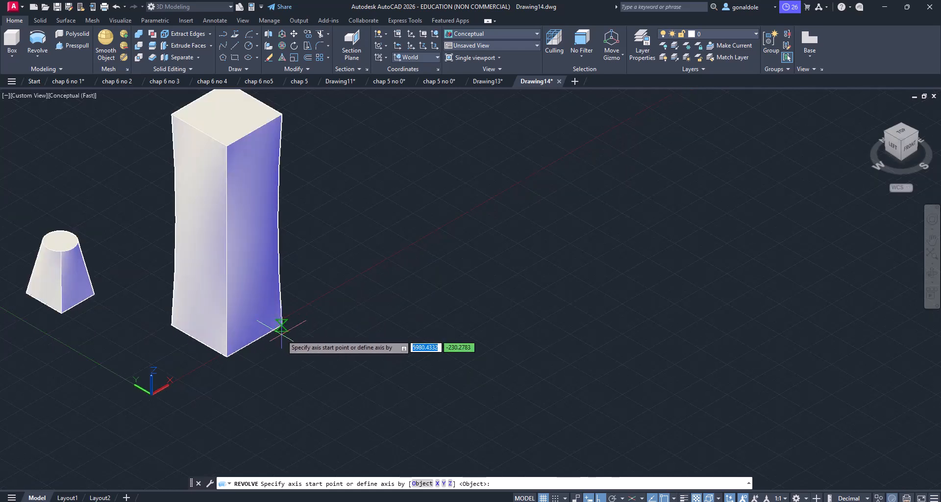
pyautogui.click(254, 341)
pyautogui.scroll(-5, 254, 340)
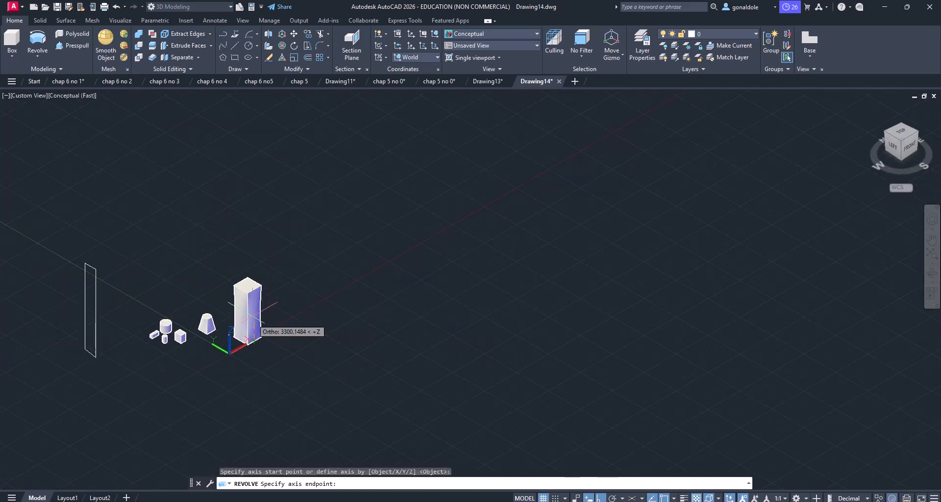
pyautogui.click(258, 284)
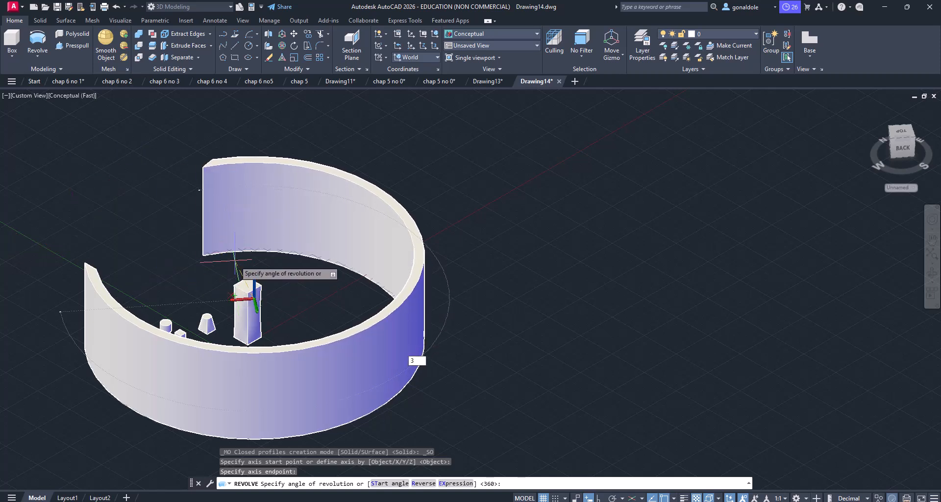
pyautogui.press('Return')
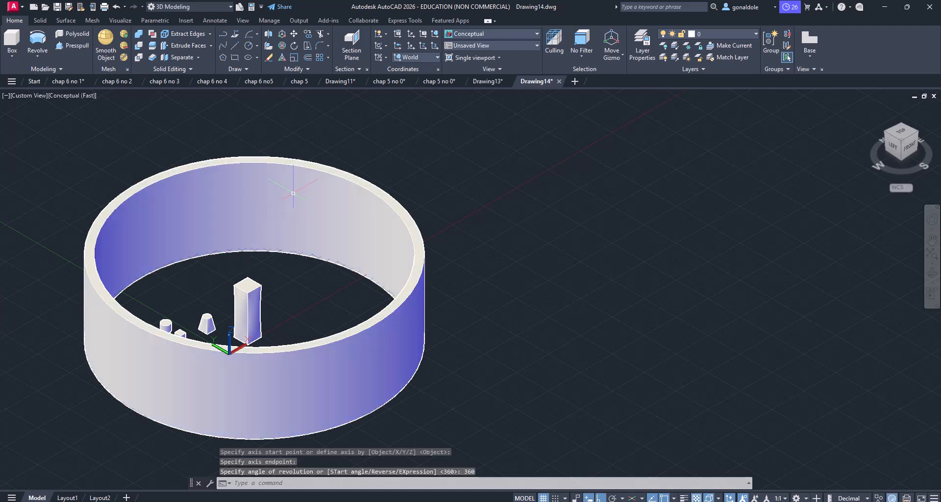
pyautogui.scroll(-2, 230, 131)
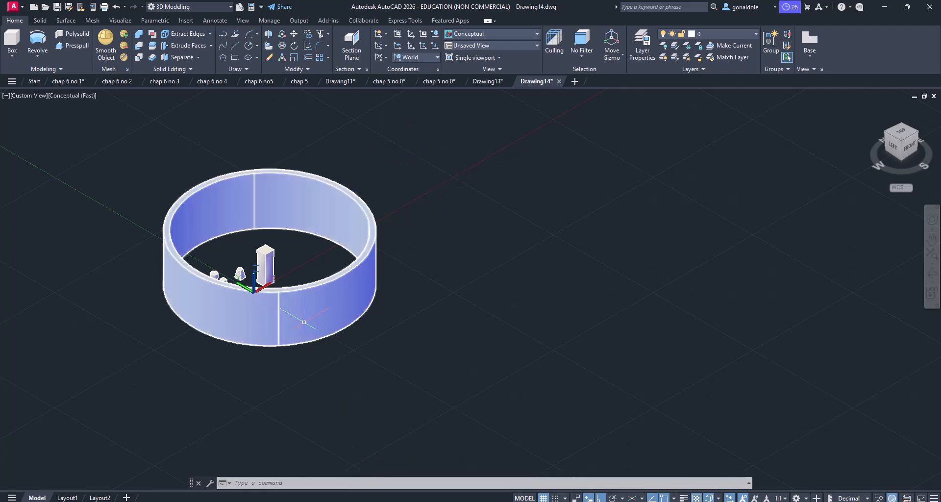
# Step: Draw a three-line open path beside the revolved ring: up along Z, across along X, and a shorter leg back down along Z
pyautogui.click(234, 58)
pyautogui.click(234, 55)
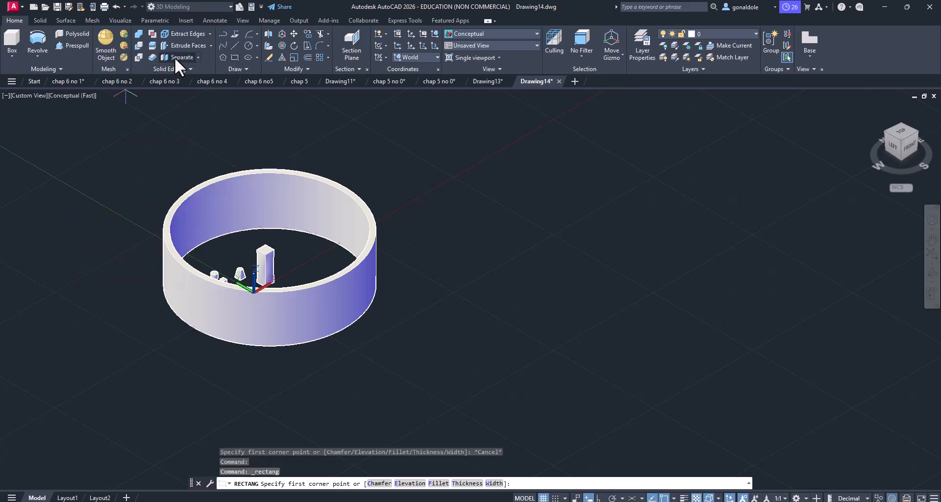
pyautogui.click(234, 45)
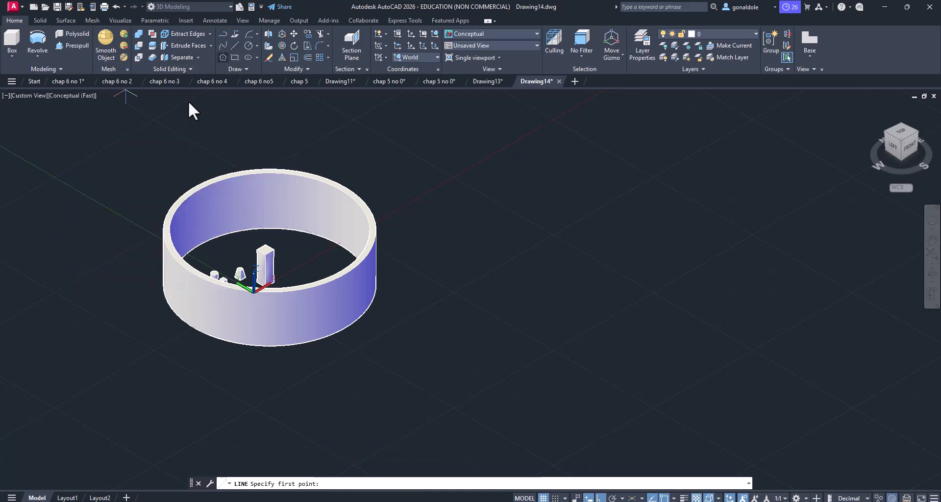
pyautogui.click(95, 363)
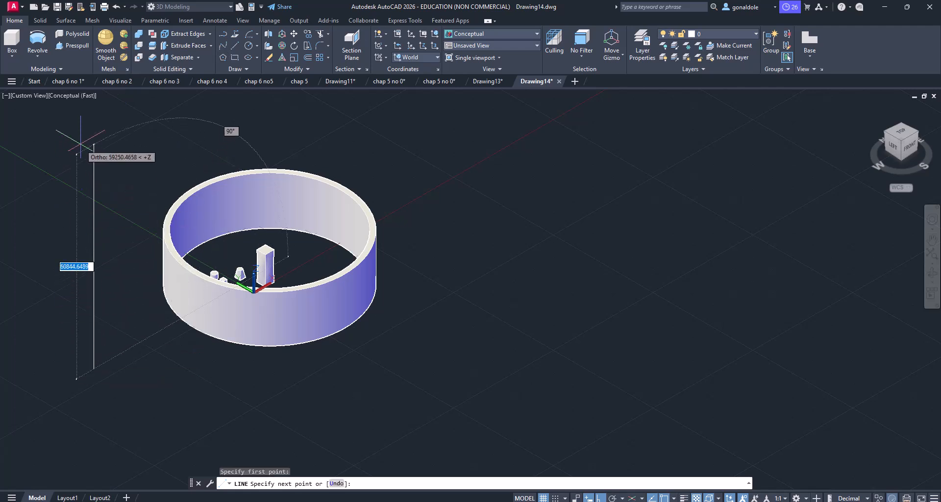
pyautogui.click(93, 132)
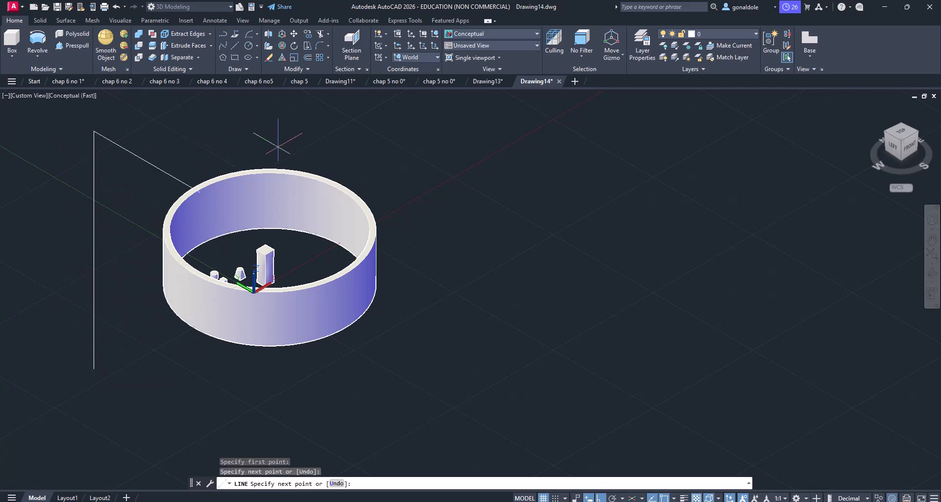
pyautogui.moveTo(466, 149); pyautogui.dragTo(454, 235, button='middle')
pyautogui.click(465, 210)
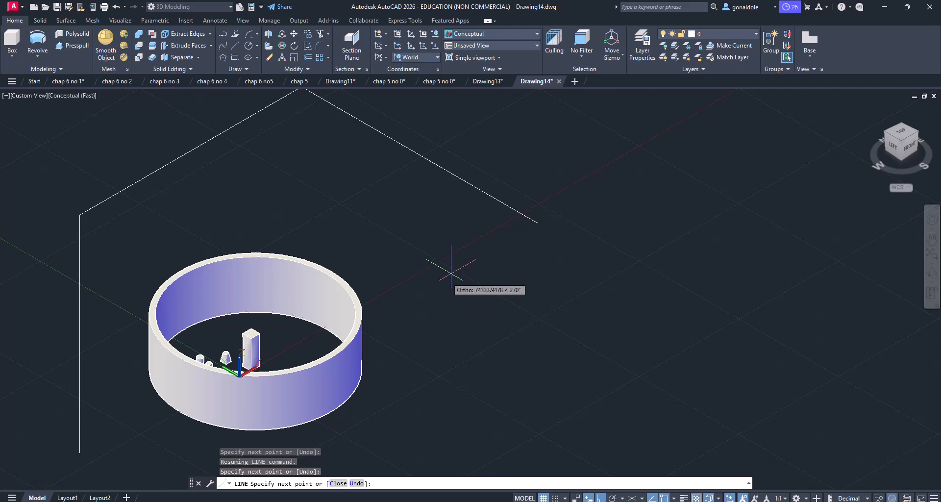
pyautogui.moveTo(478, 157); pyautogui.dragTo(479, 219, button='middle')
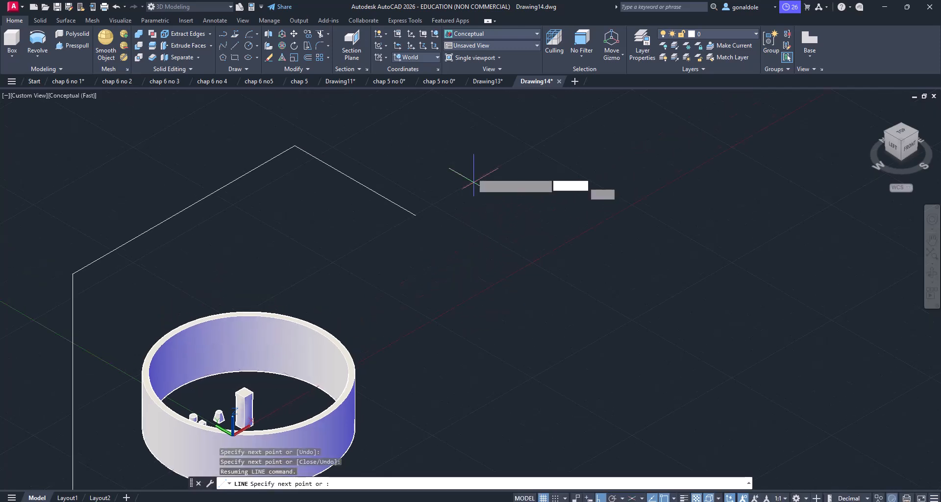
pyautogui.click(439, 226)
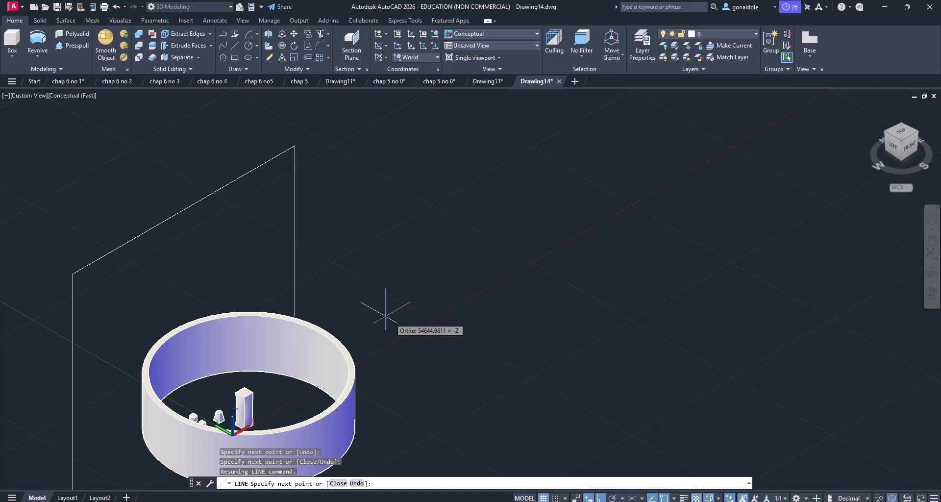
pyautogui.click(350, 255)
pyautogui.press('Return')
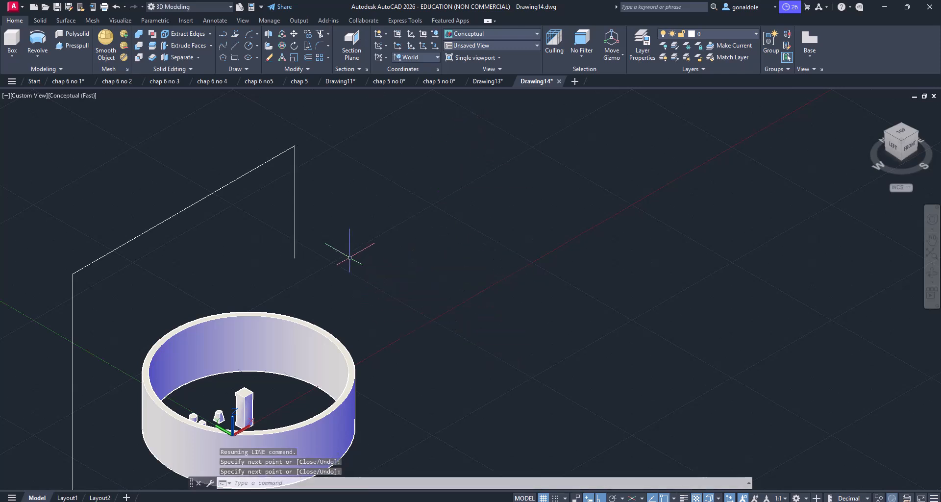
# Step: Join the three path lines into a single 3D polyline
pyautogui.click(296, 263)
pyautogui.click(201, 151)
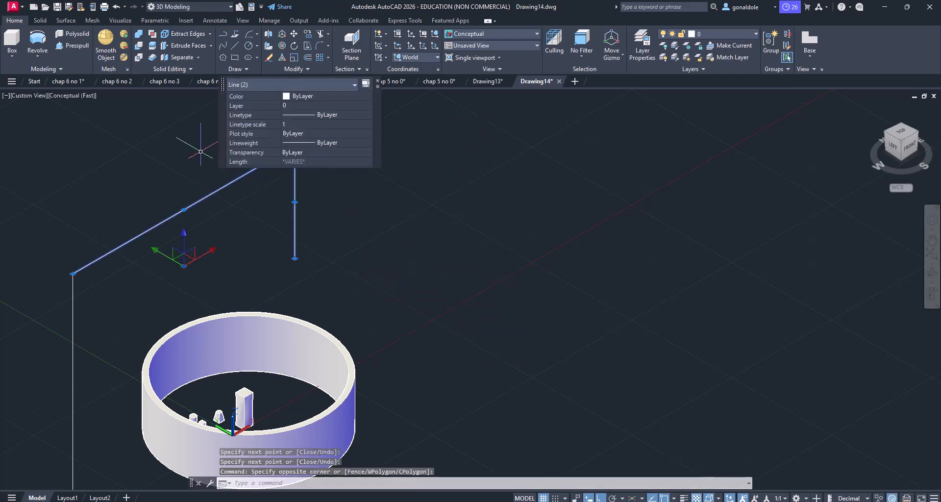
pyautogui.click(84, 321)
pyautogui.click(30, 258)
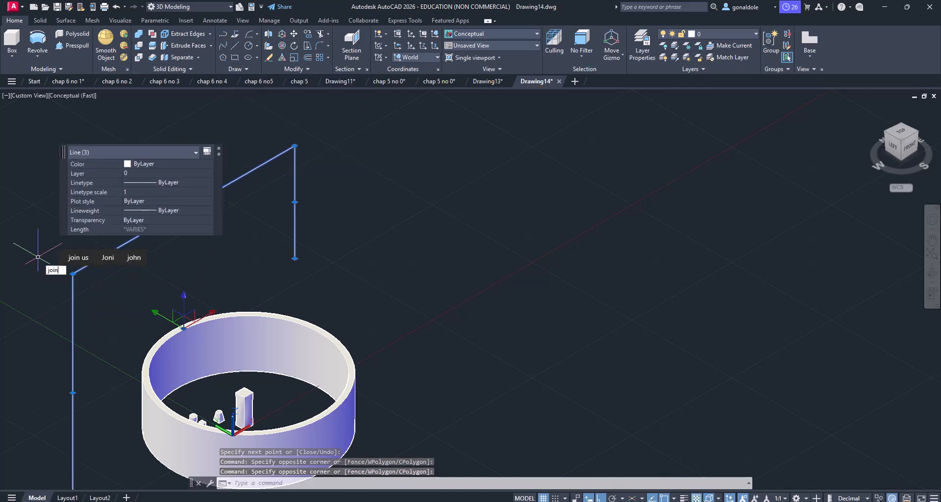
pyautogui.press('Return')
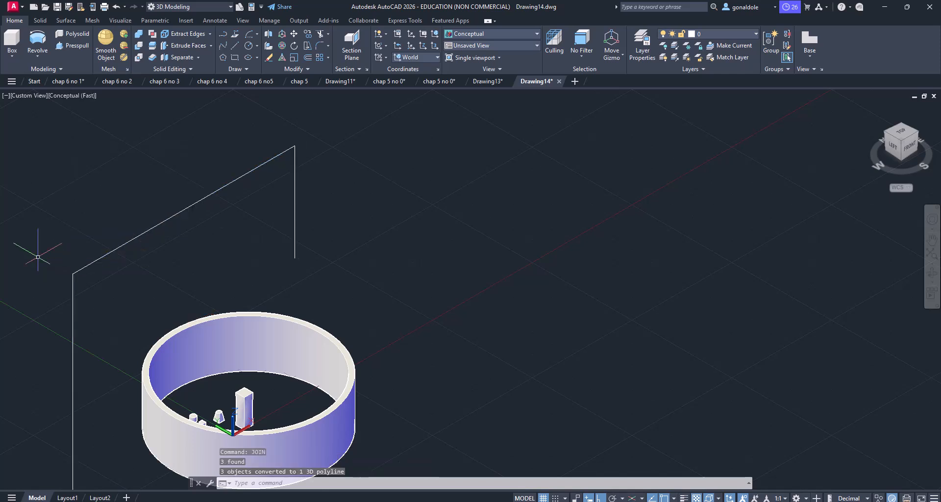
# Step: Draw a circle with a radius of about 621 centred on the lower end of the path's shorter vertical leg
pyautogui.click(245, 48)
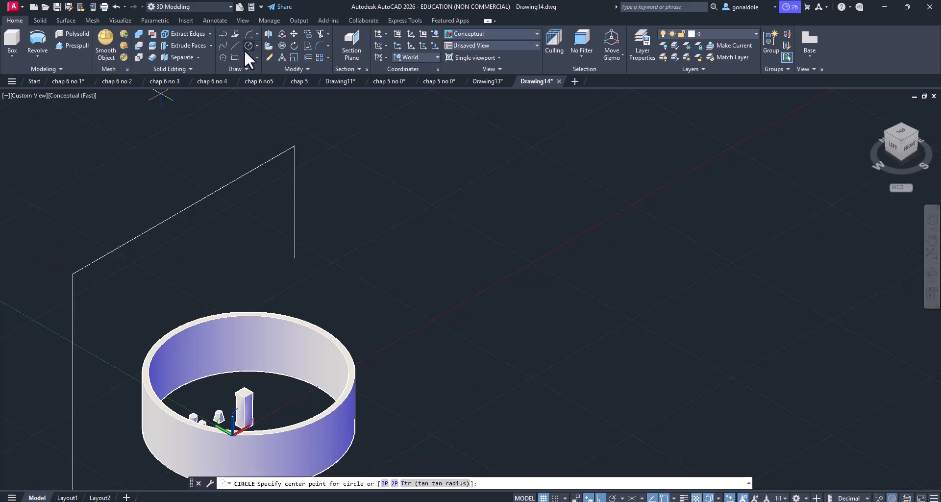
pyautogui.scroll(2, 294, 248)
pyautogui.click(294, 263)
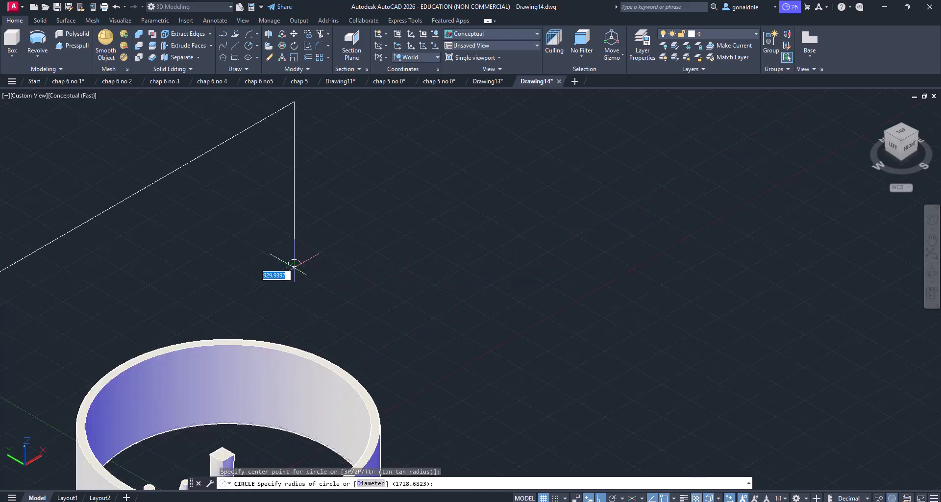
pyautogui.scroll(2, 294, 263)
pyautogui.scroll(5, 291, 264)
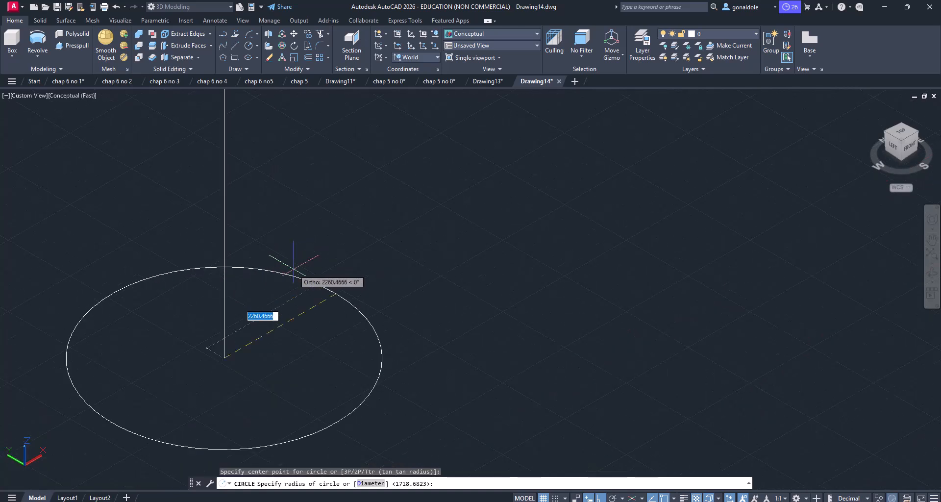
pyautogui.click(246, 321)
pyautogui.scroll(-1, 246, 322)
pyautogui.scroll(-2, 248, 331)
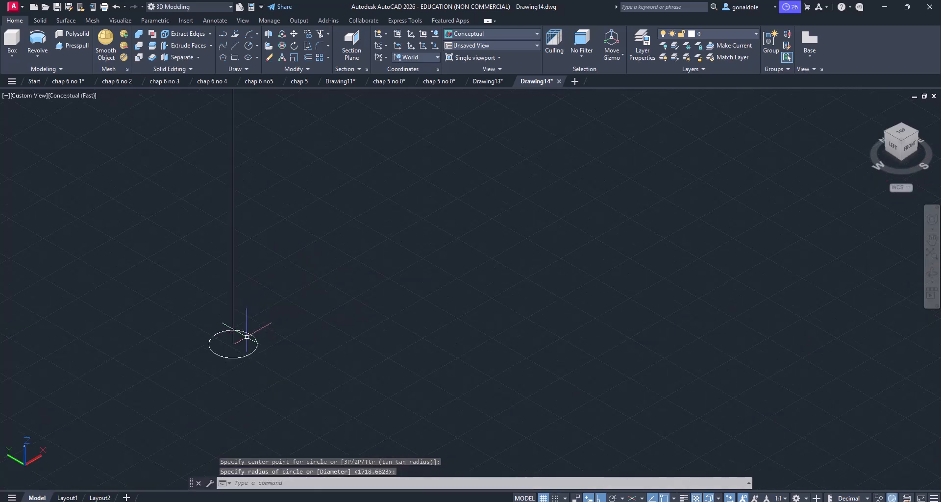
pyautogui.click(266, 357)
pyautogui.click(252, 342)
pyautogui.scroll(-1, 251, 343)
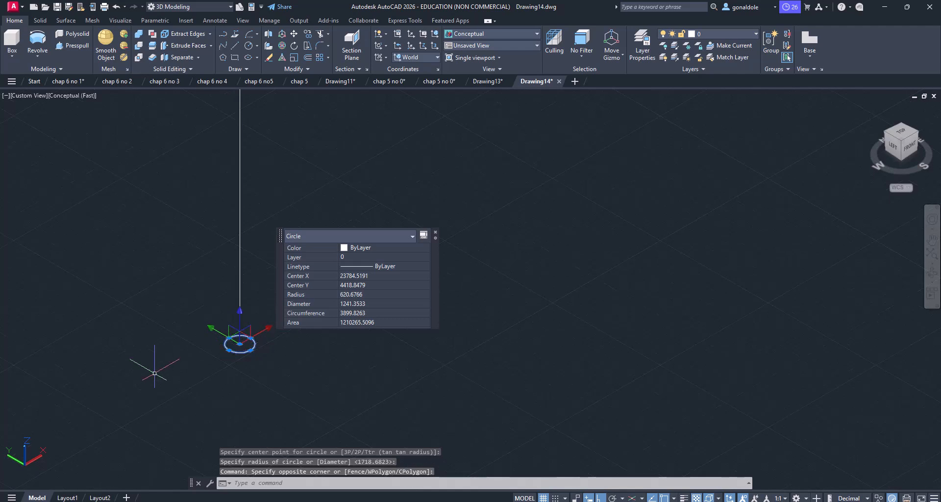
pyautogui.press('Escape')
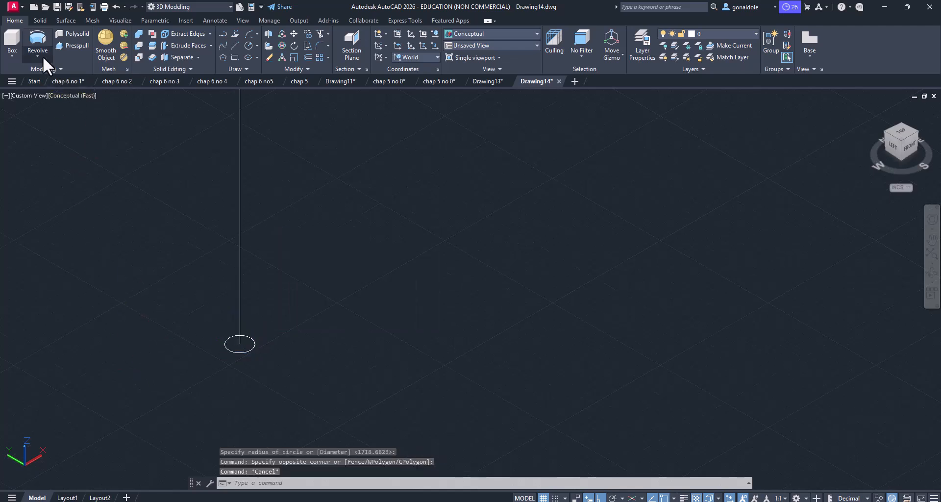
# Step: Sweep the small circle along the joined 3D polyline to create a solid pipe
pyautogui.click(43, 56)
pyautogui.click(59, 134)
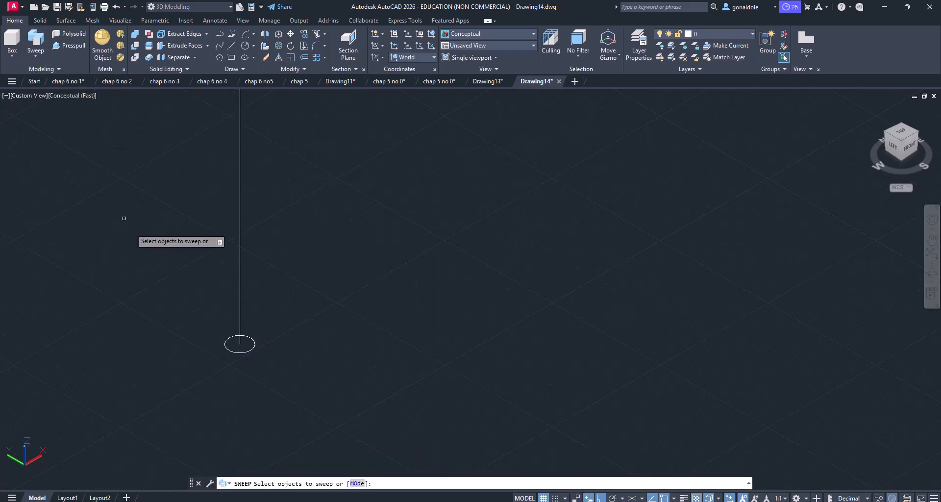
pyautogui.click(245, 351)
pyautogui.press('Return')
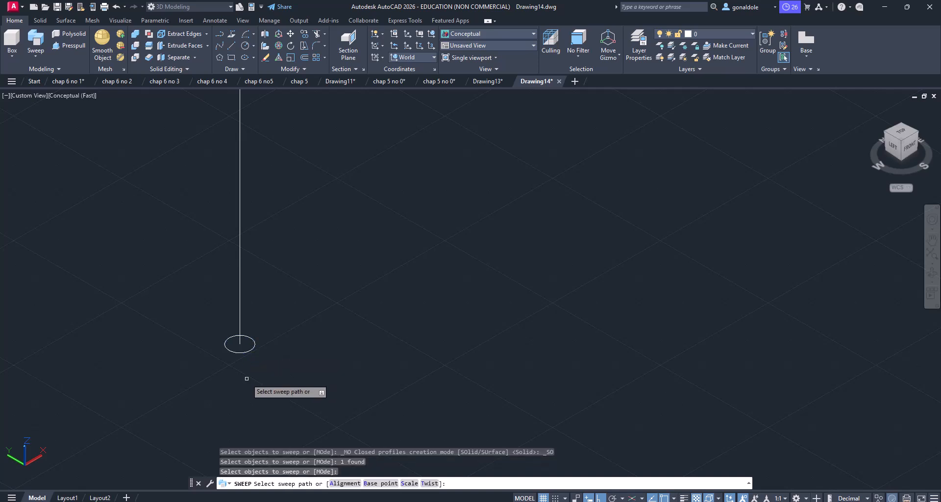
pyautogui.scroll(-5, 246, 378)
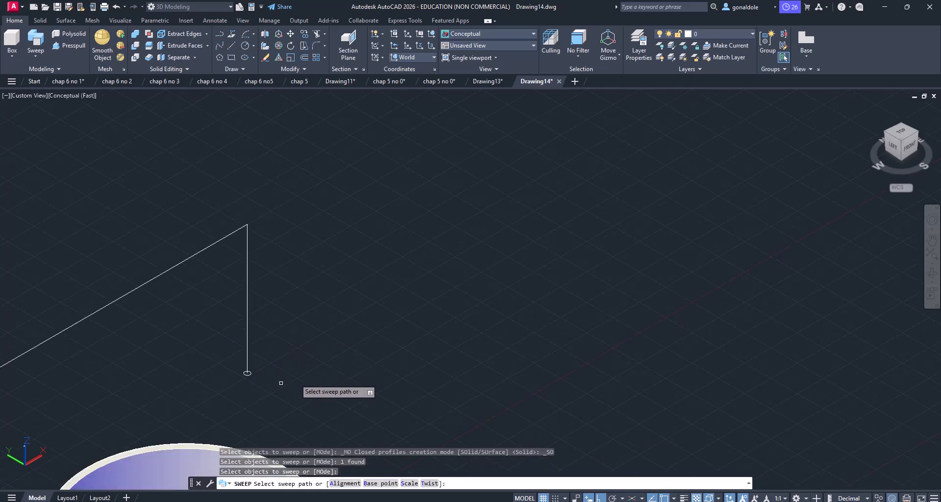
pyautogui.moveTo(326, 255); pyautogui.dragTo(435, 214, button='middle')
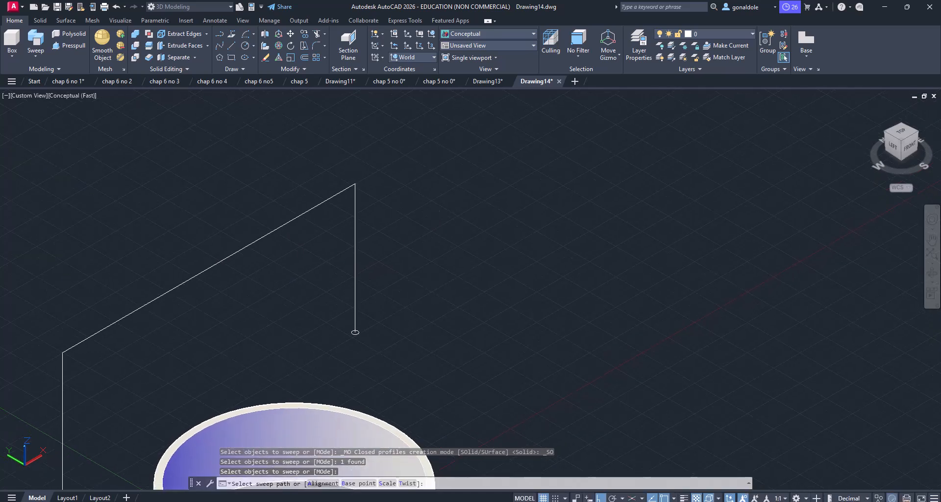
pyautogui.click(355, 223)
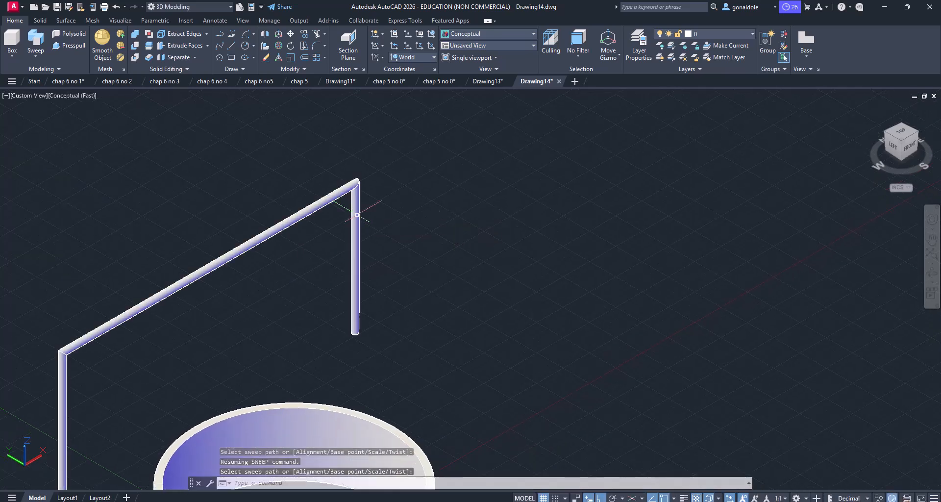
# Step: Examine the swept pipe along its whole path, including both vertical legs and their ends beside the ring
pyautogui.scroll(-2, 358, 240)
pyautogui.scroll(-2, 359, 239)
pyautogui.moveTo(351, 254); pyautogui.dragTo(366, 245, button='middle')
pyautogui.scroll(3, 338, 301)
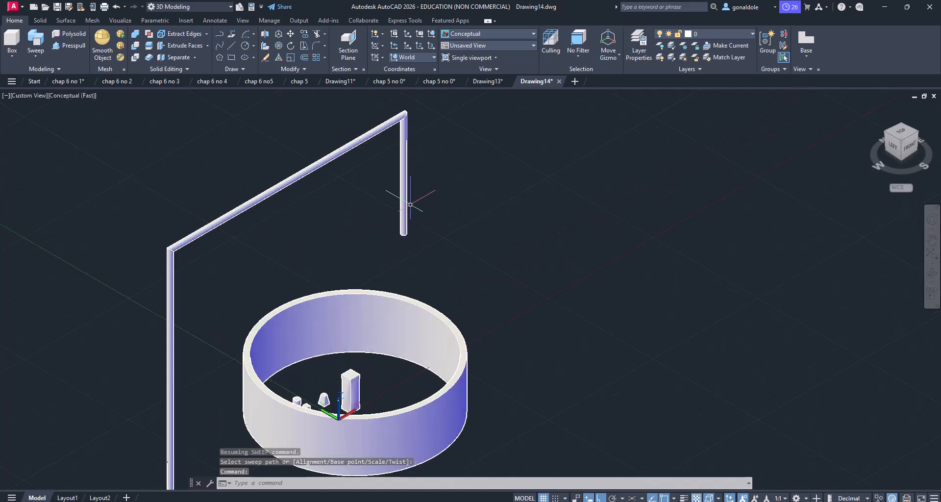
pyautogui.moveTo(202, 309); pyautogui.dragTo(244, 248, button='middle')
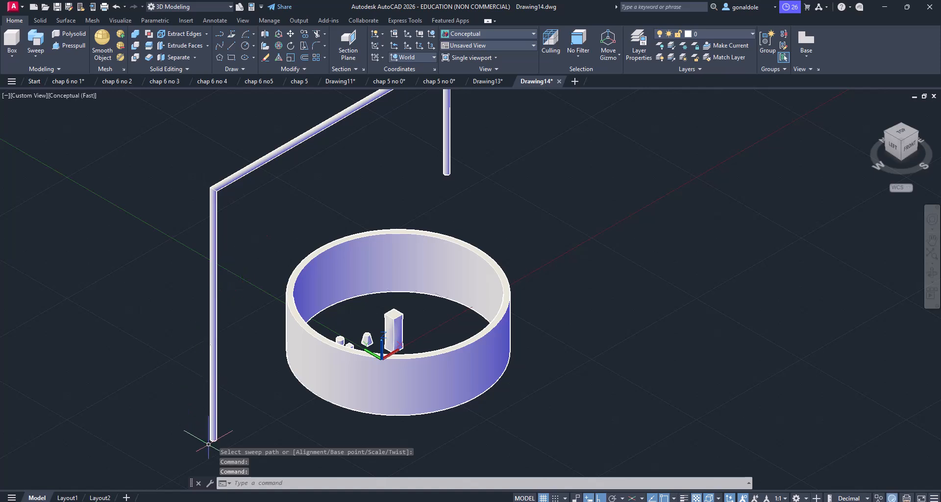
pyautogui.moveTo(443, 102); pyautogui.dragTo(467, 150, button='middle')
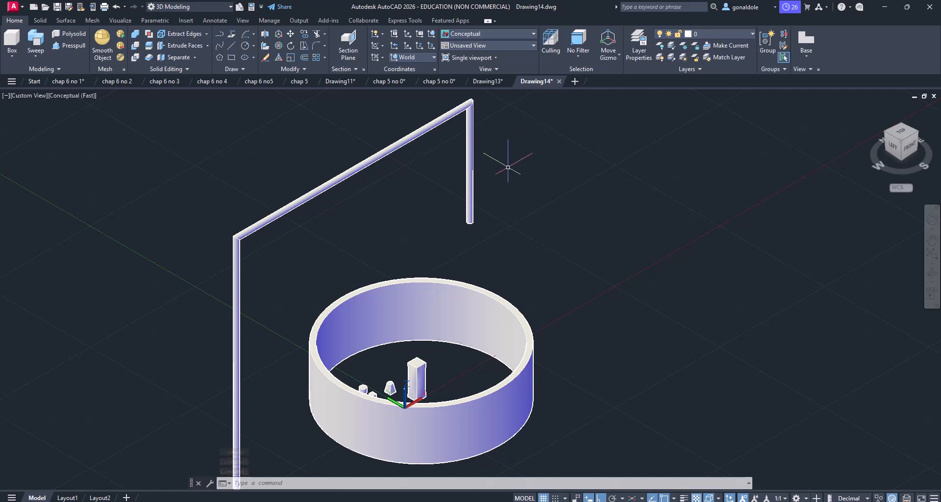
pyautogui.scroll(-4, 513, 188)
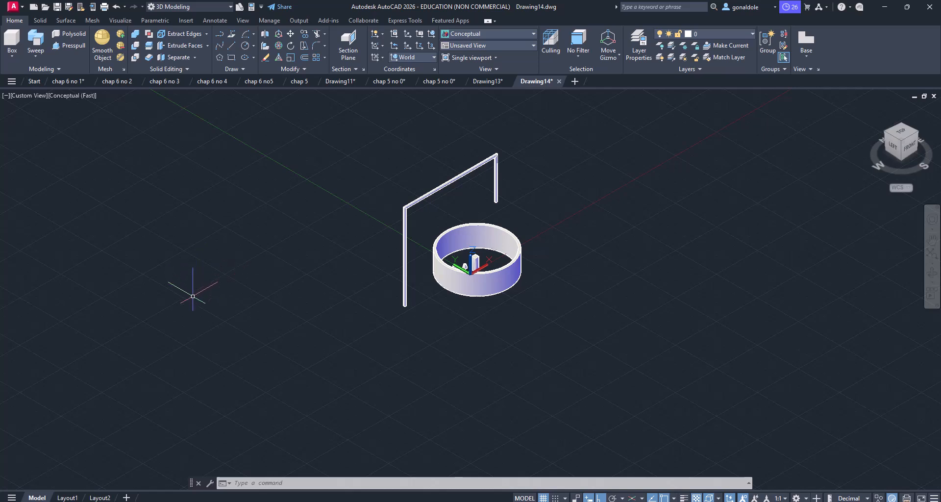
# Step: Minimize the drawing window to show the desktop
pyautogui.click(360, 186)
pyautogui.click(345, 183)
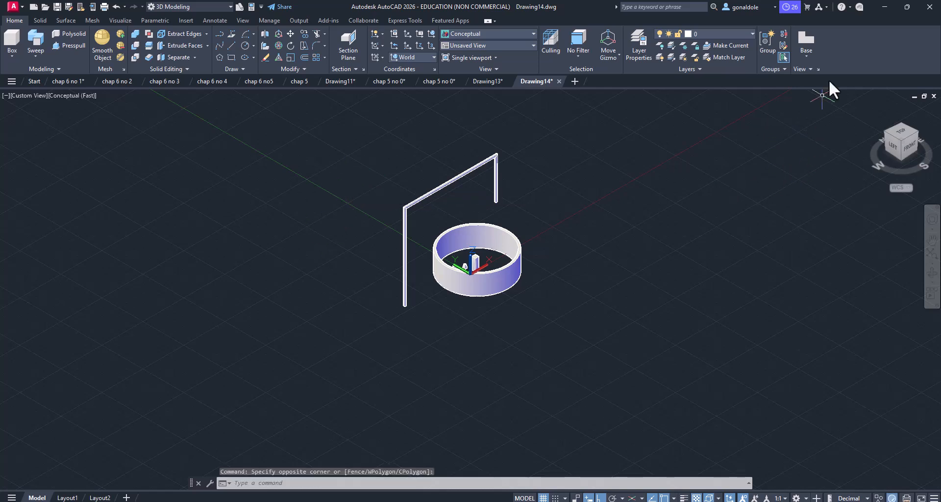
pyautogui.click(884, 8)
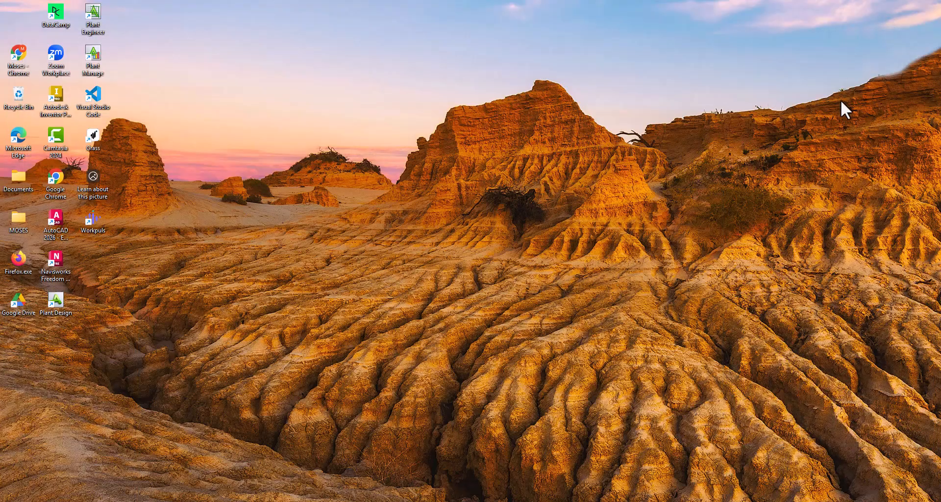